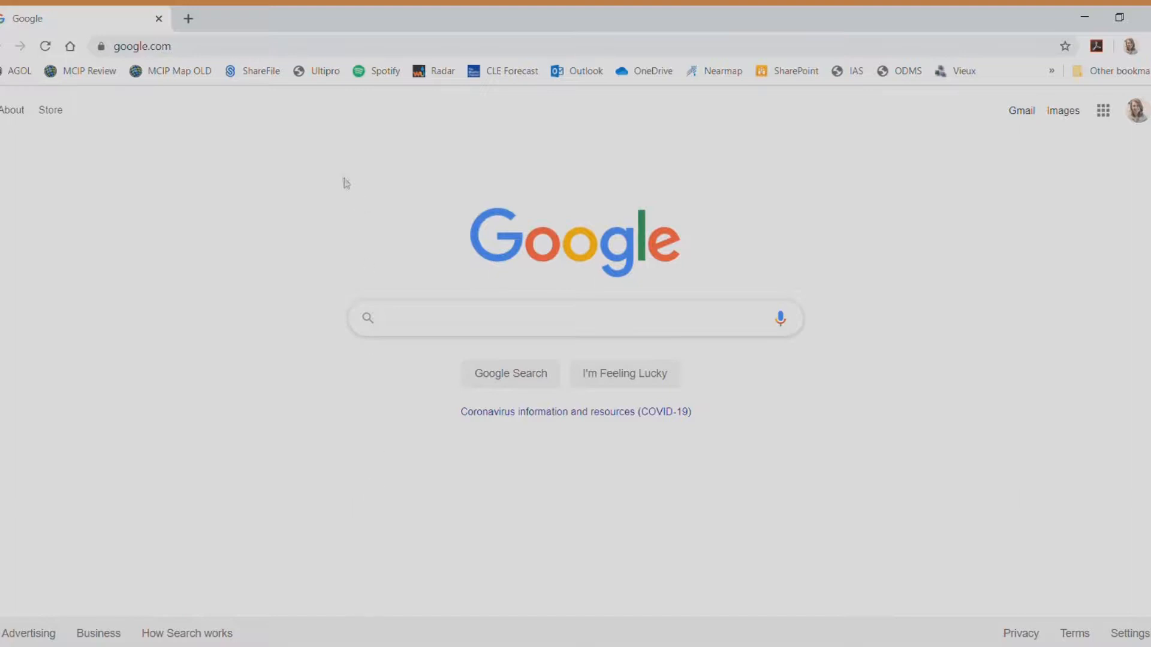
# Go to the arcgis.com website
pyautogui.click(297, 48)
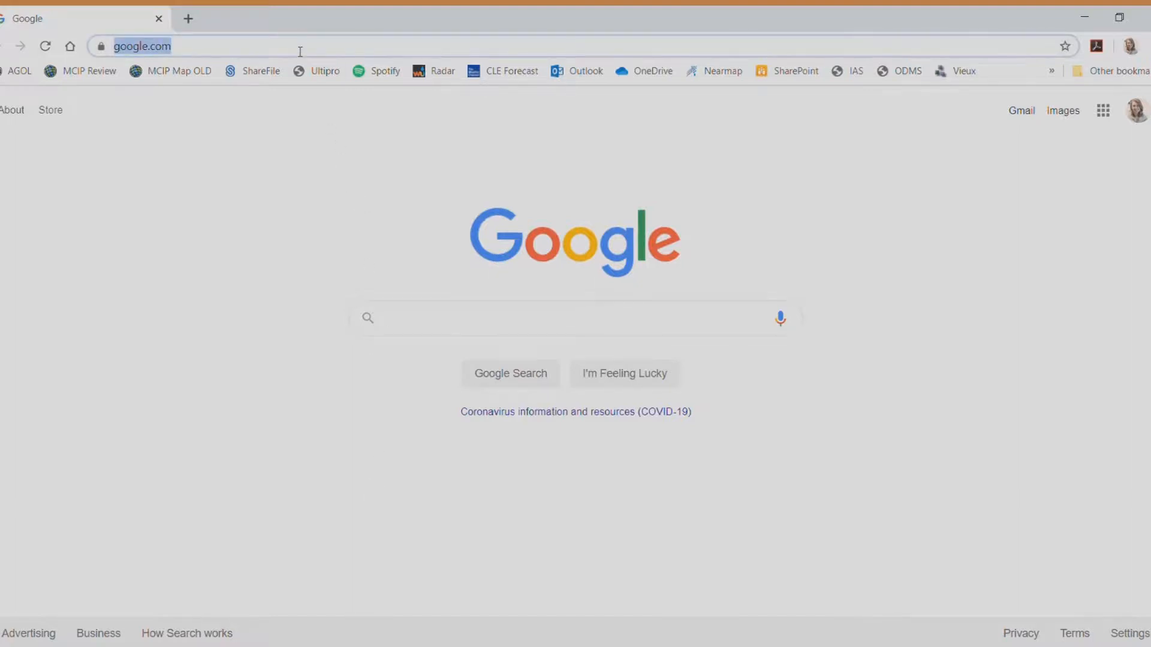
pyautogui.write('arcgis.c')
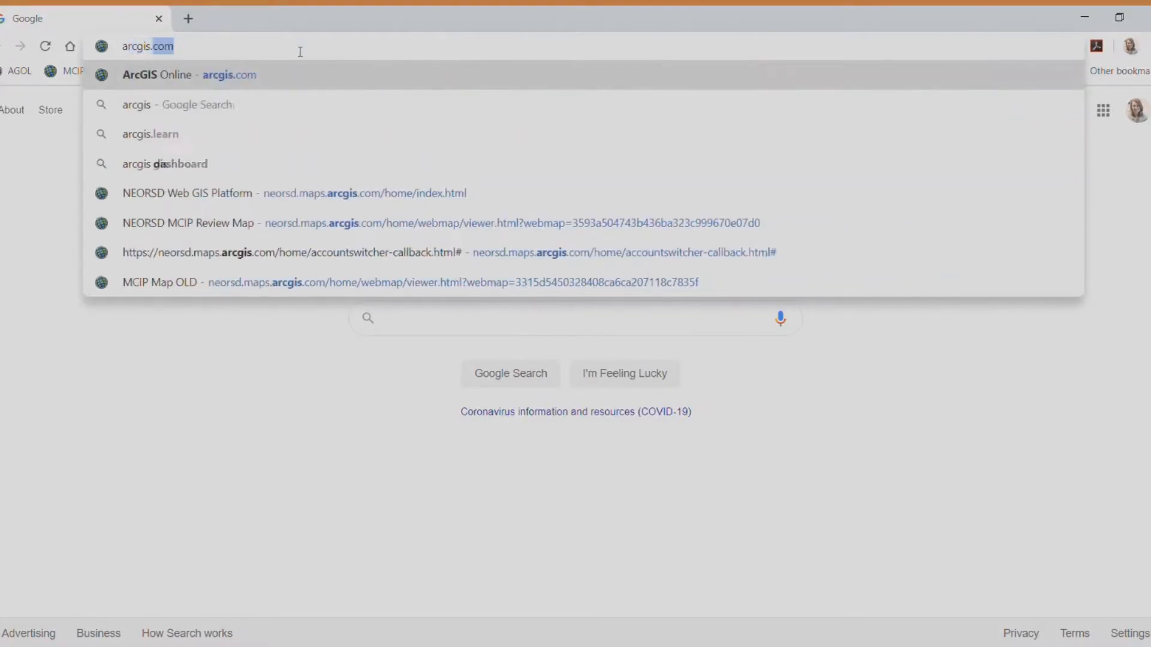
pyautogui.press('Return')
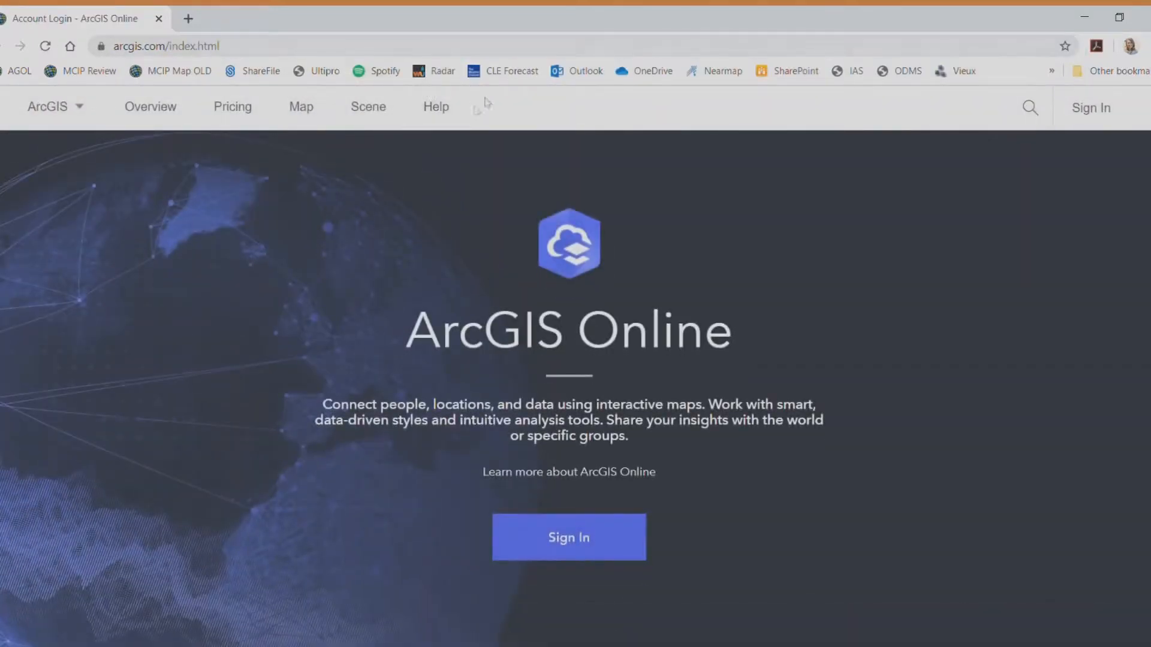
# Sign in with the organisation account's username and password
pyautogui.click(525, 535)
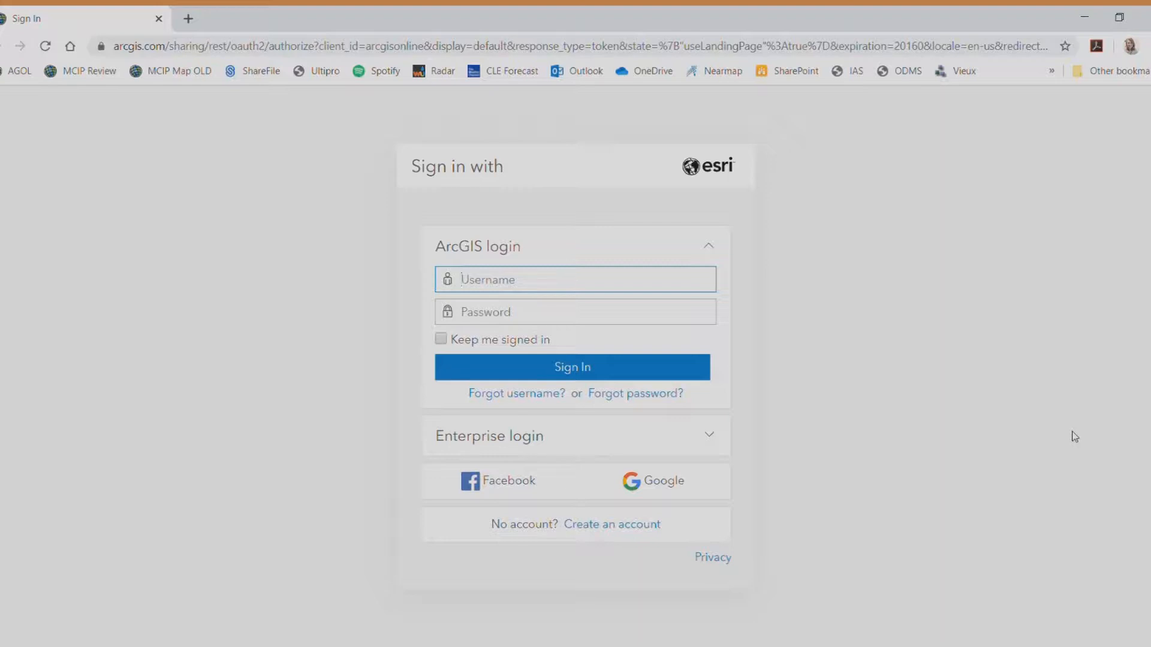
pyautogui.press('Tab')
pyautogui.write('************')
pyautogui.click(534, 368)
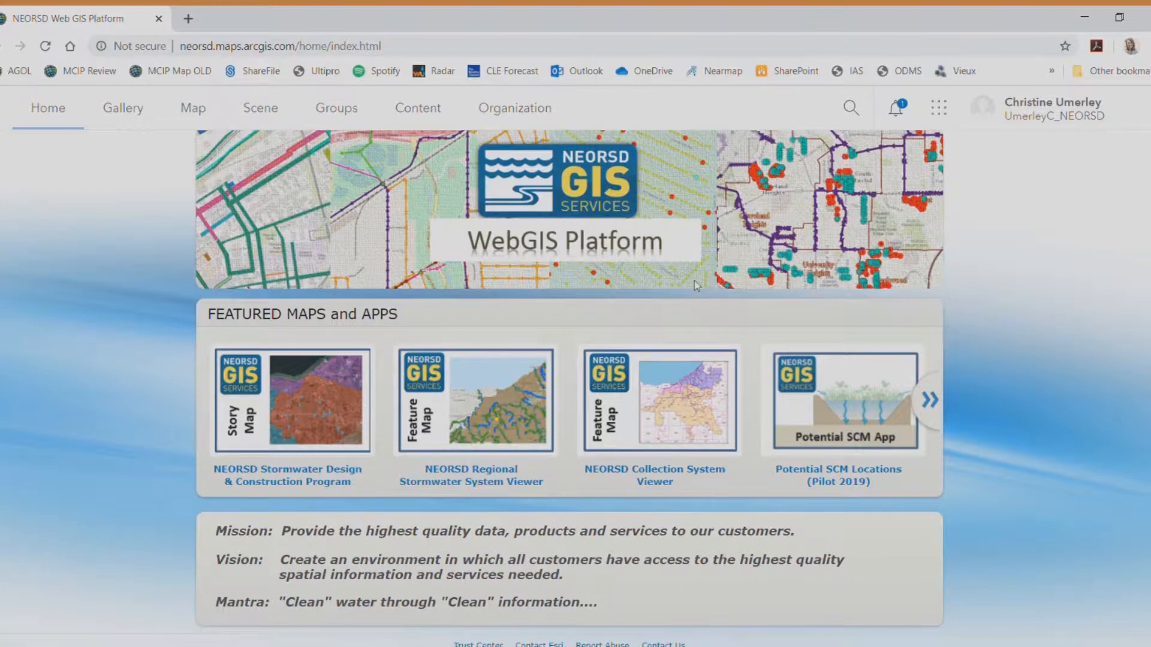
# Show the Groups page and scroll the My Groups list down to CITY OF PARMA
pyautogui.click(338, 110)
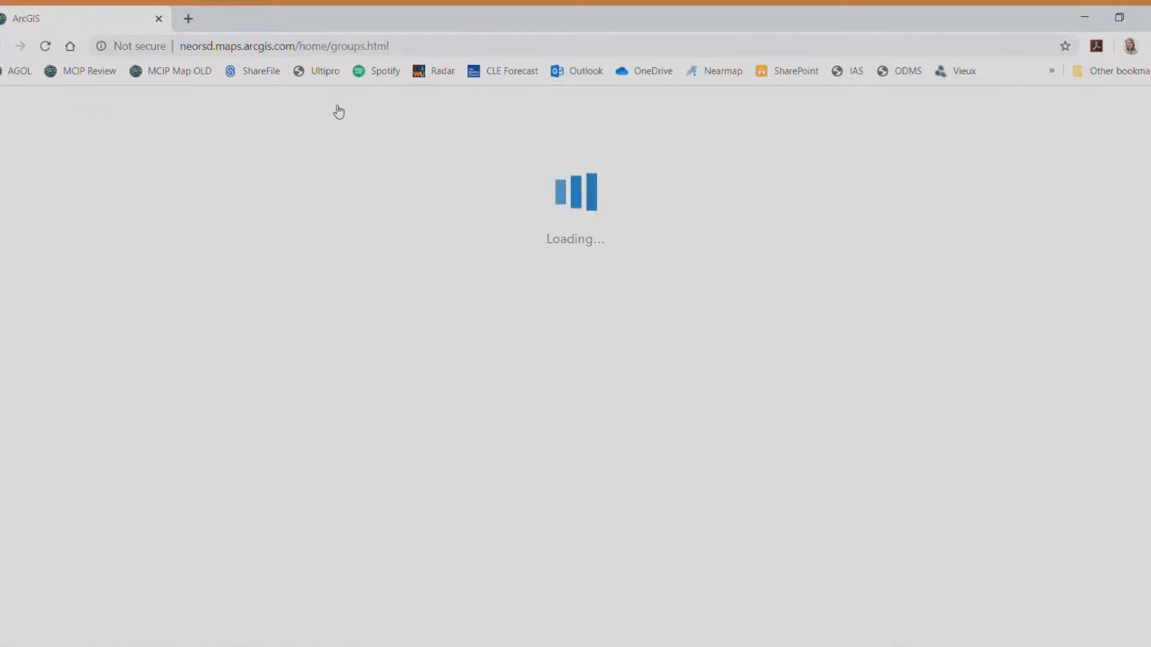
pyautogui.scroll(-4, 674, 268)
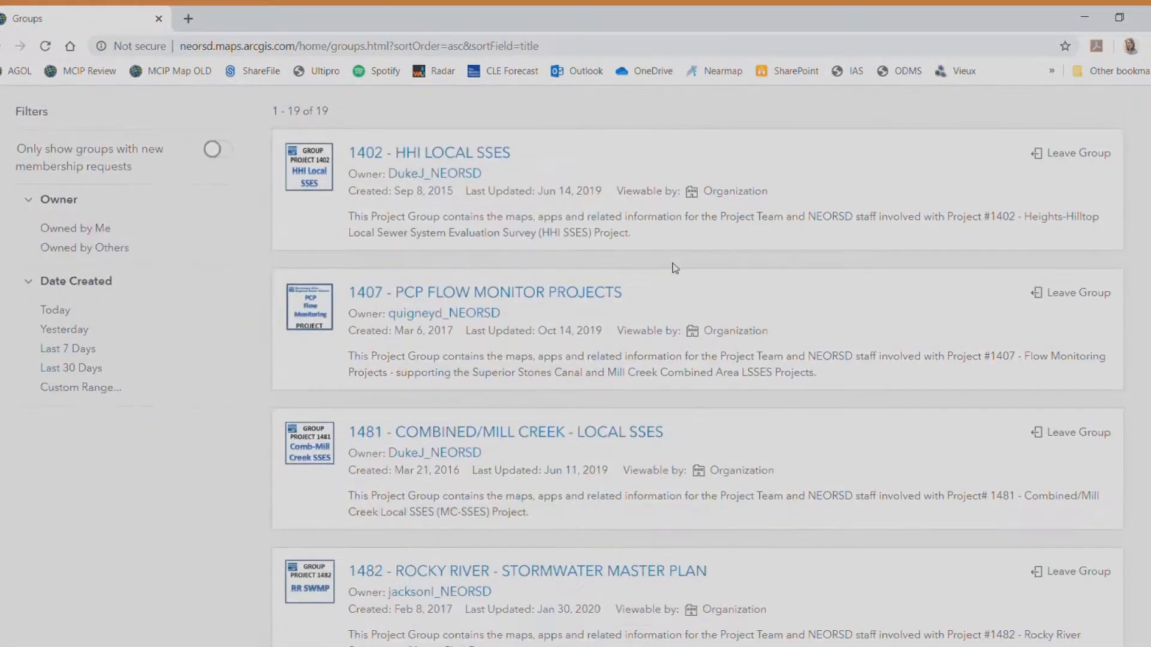
pyautogui.scroll(4, 674, 268)
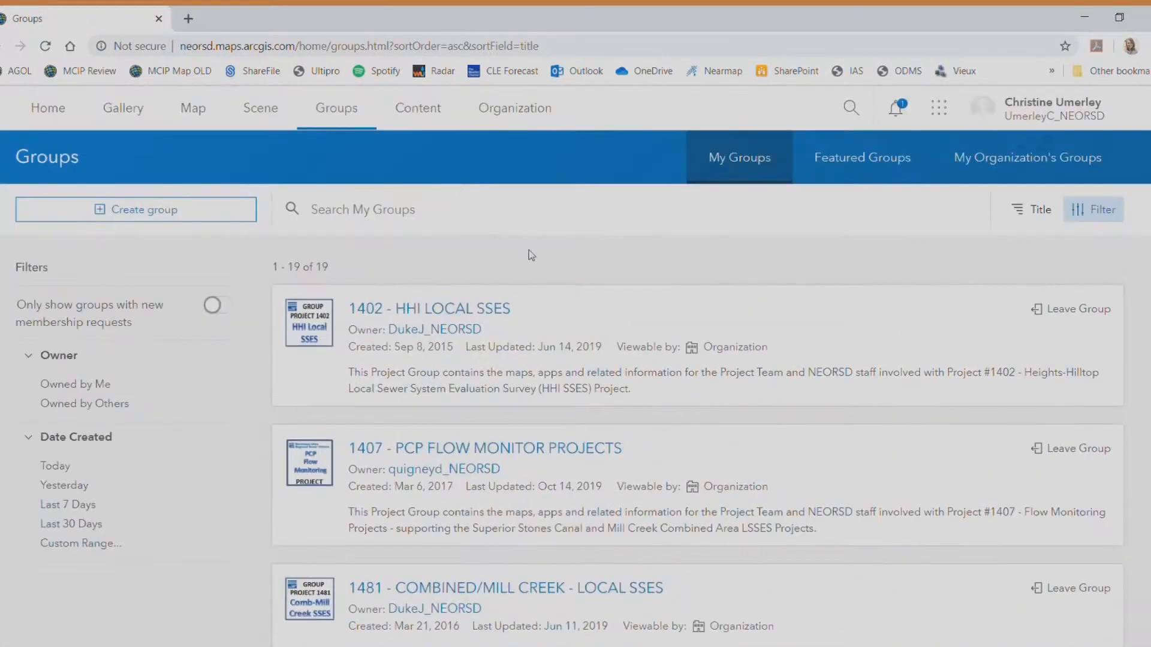
pyautogui.scroll(-4, 528, 251)
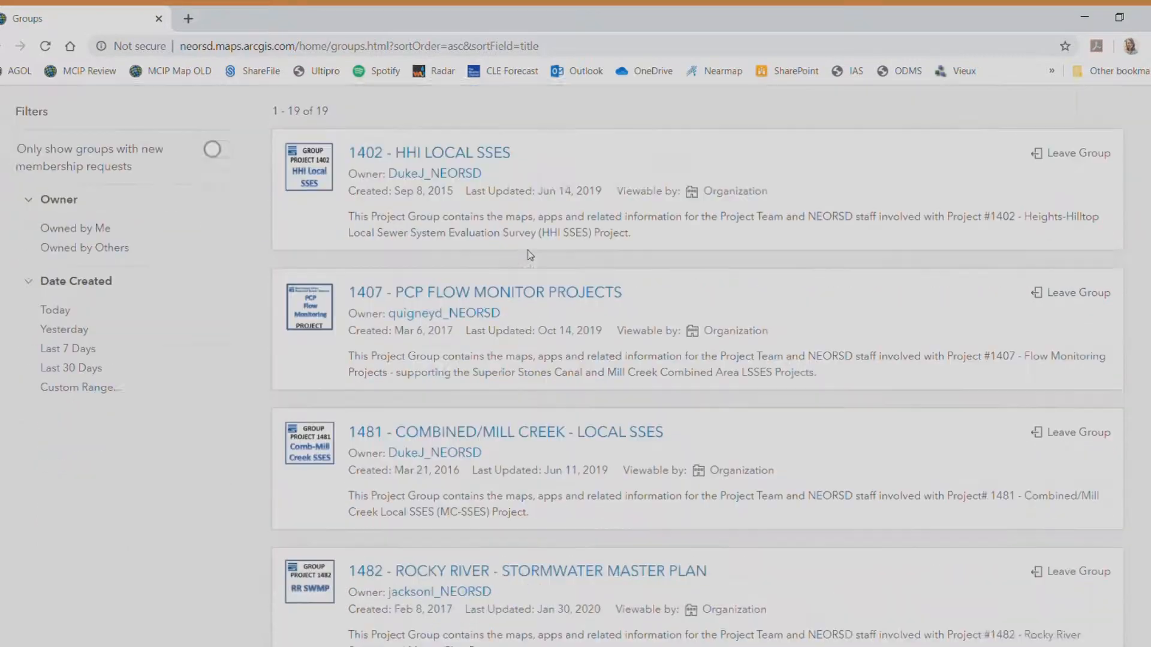
pyautogui.scroll(-11, 128, 415)
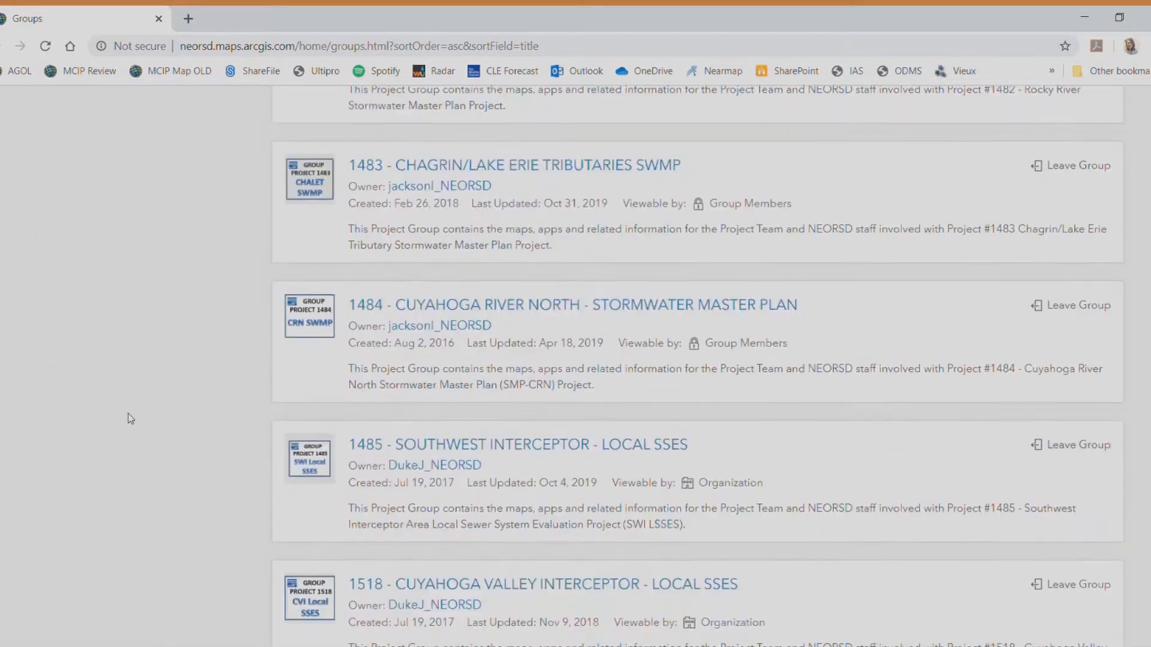
pyautogui.scroll(-8, 128, 413)
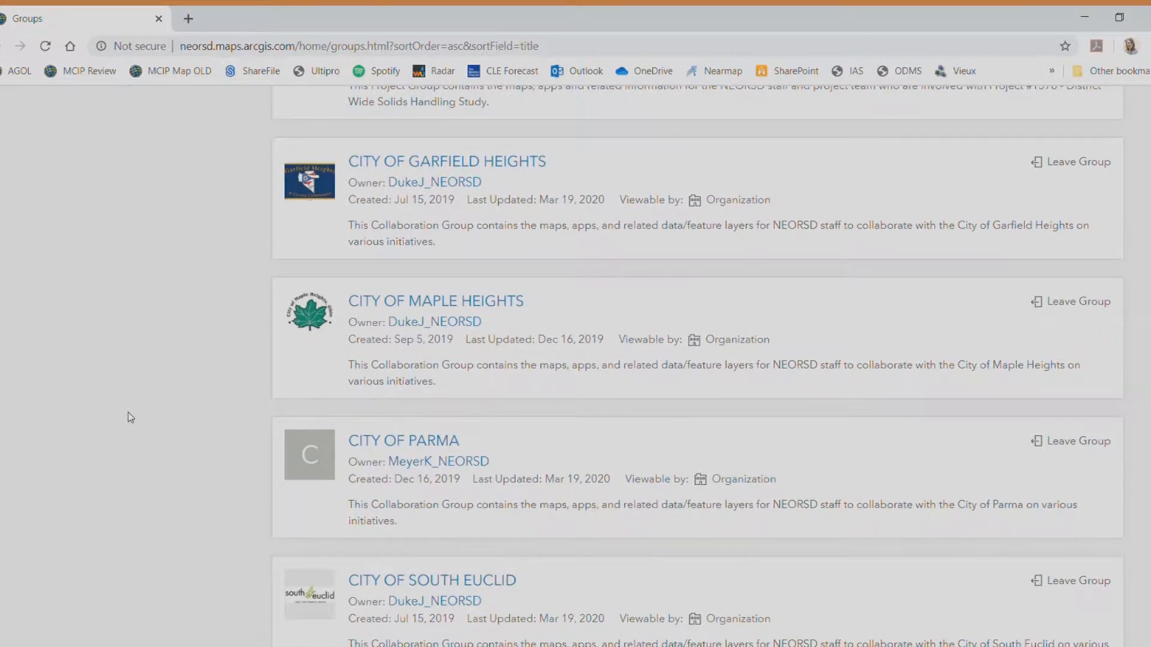
pyautogui.scroll(-1, 177, 425)
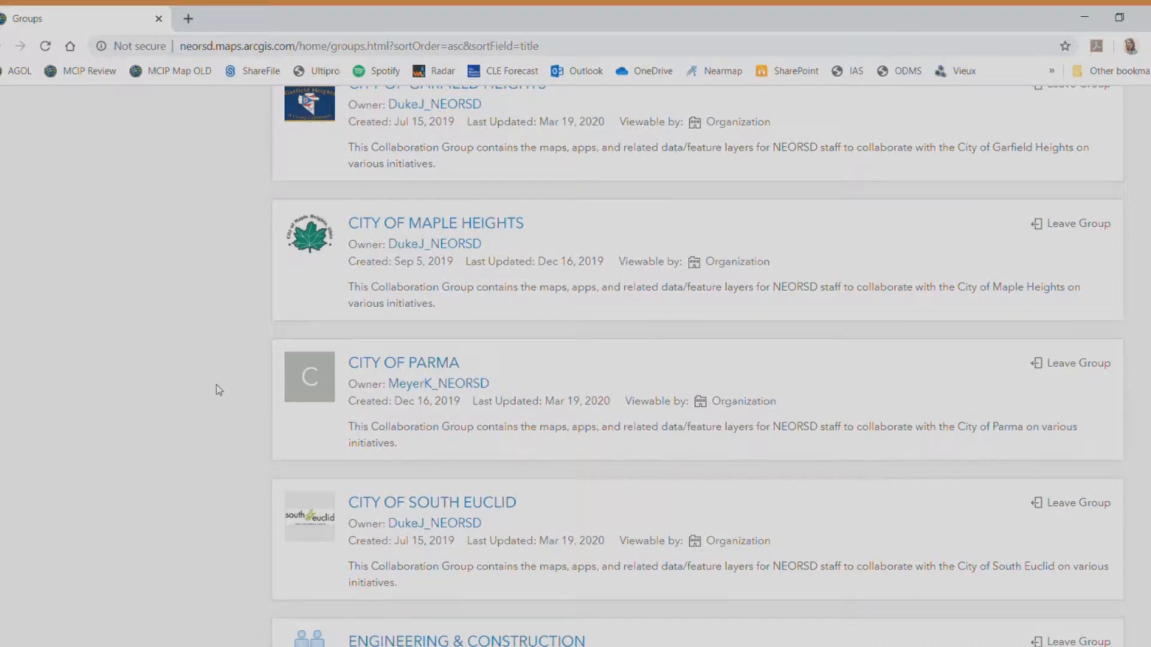
pyautogui.scroll(-1, 219, 391)
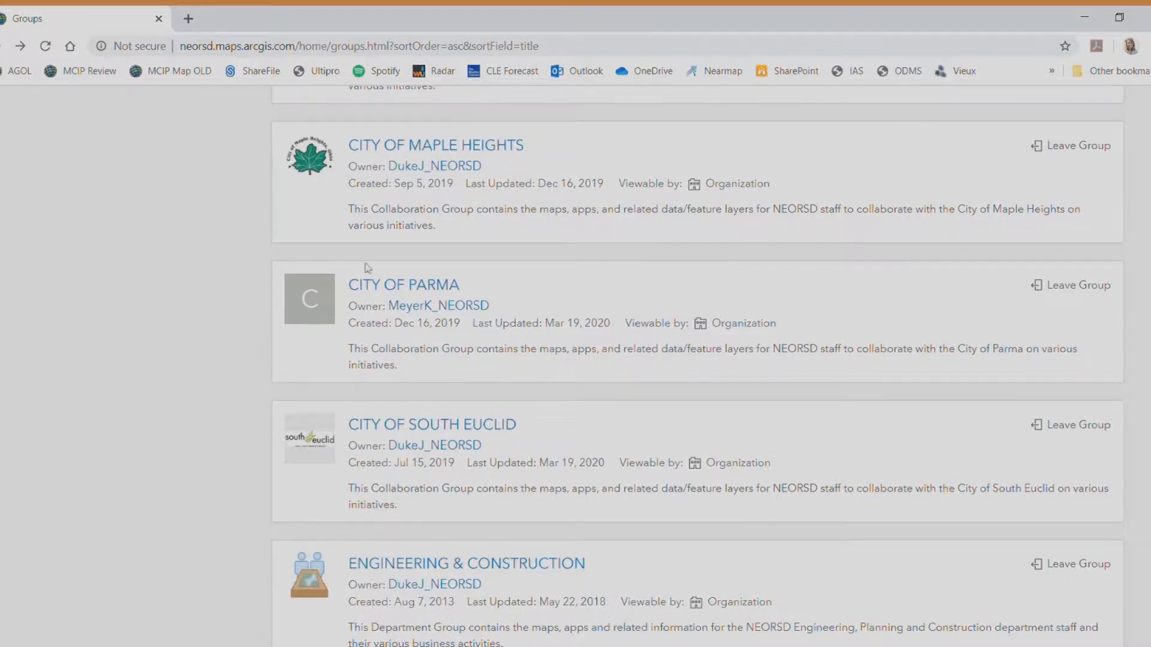
# Open the CITY OF PARMA group's Parma MCIP App item and view the application
pyautogui.click(377, 292)
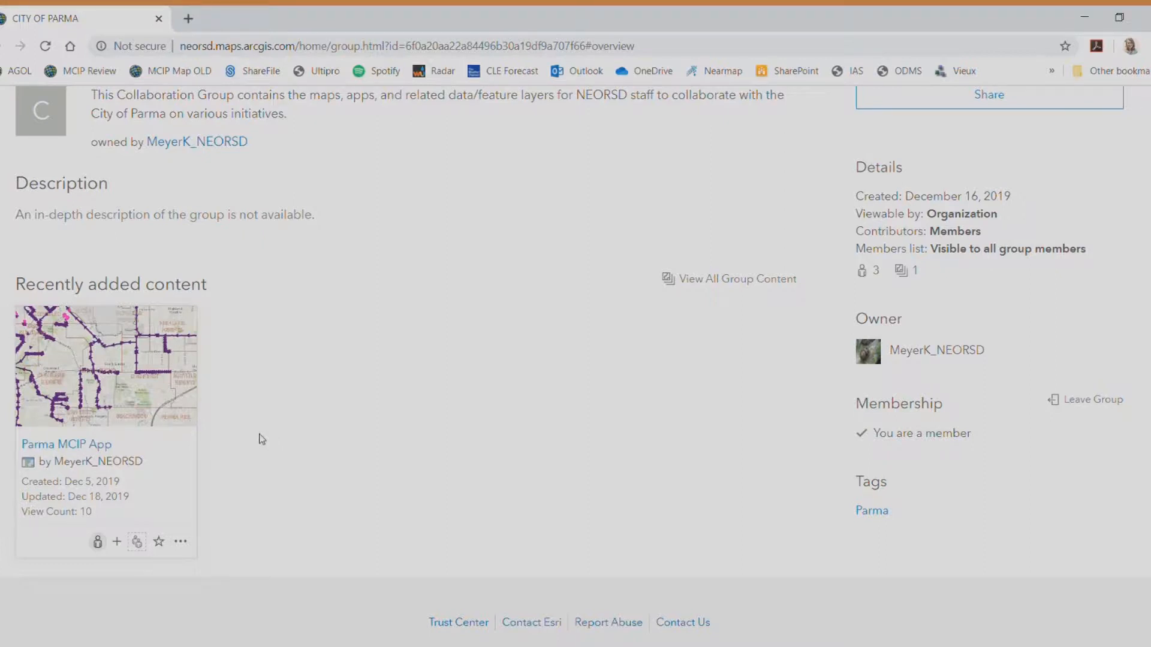
pyautogui.click(95, 445)
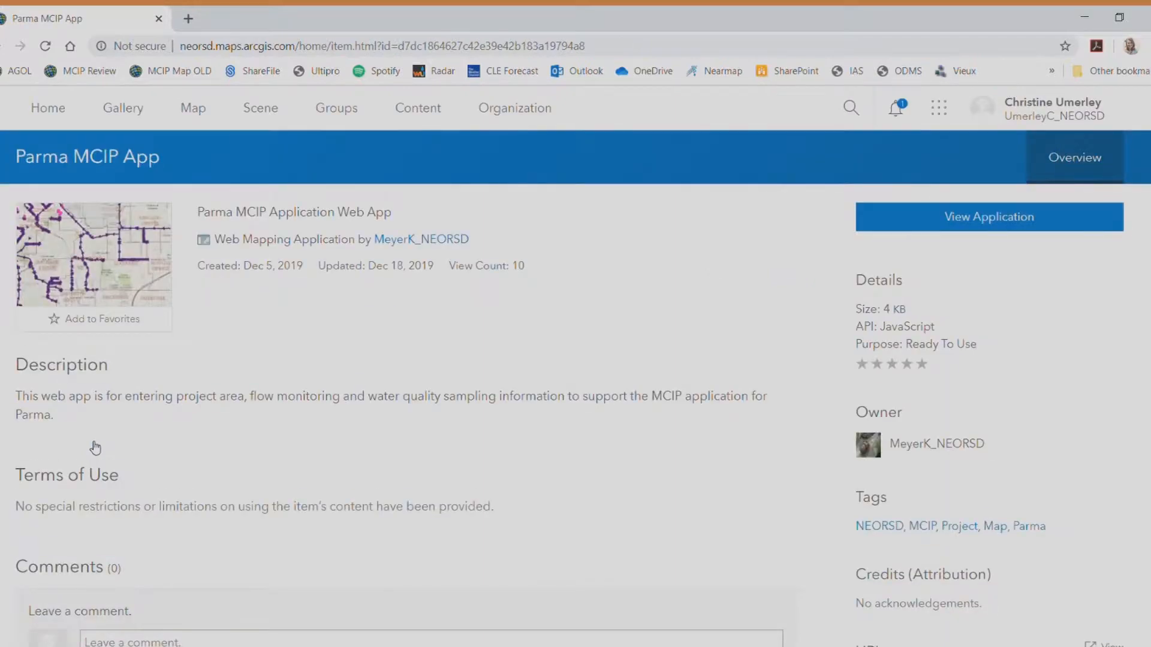
pyautogui.click(920, 224)
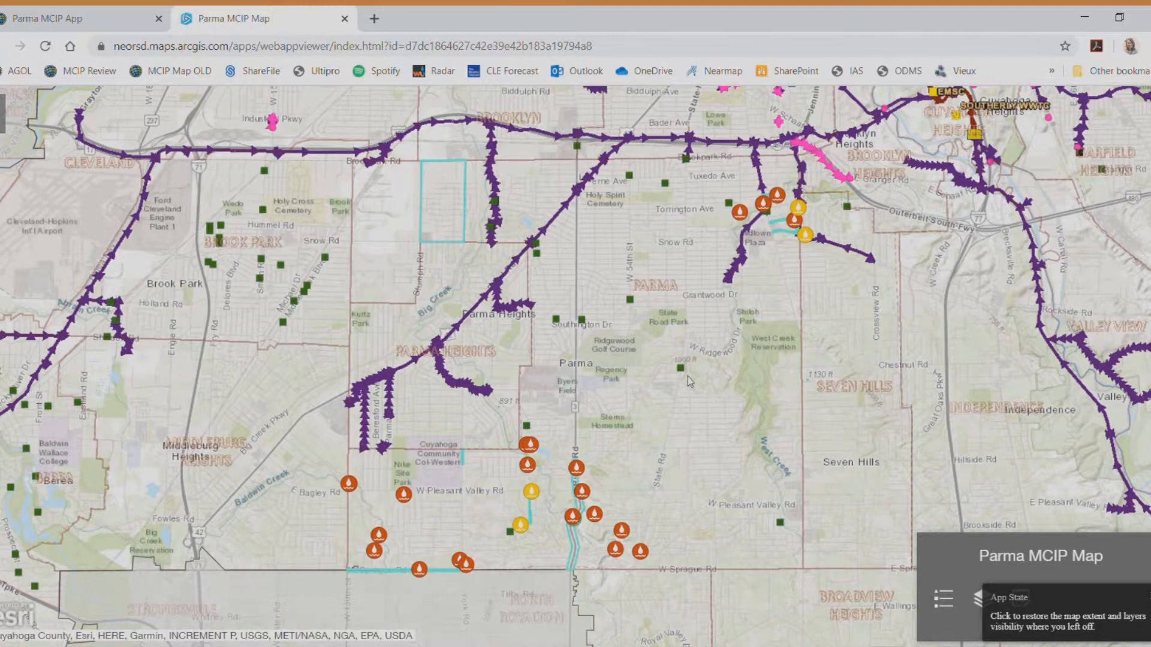
# Zoom and pan the map until W Ridgewood Dr beside Shiloh Park fills the view
pyautogui.scroll(2, 689, 379)
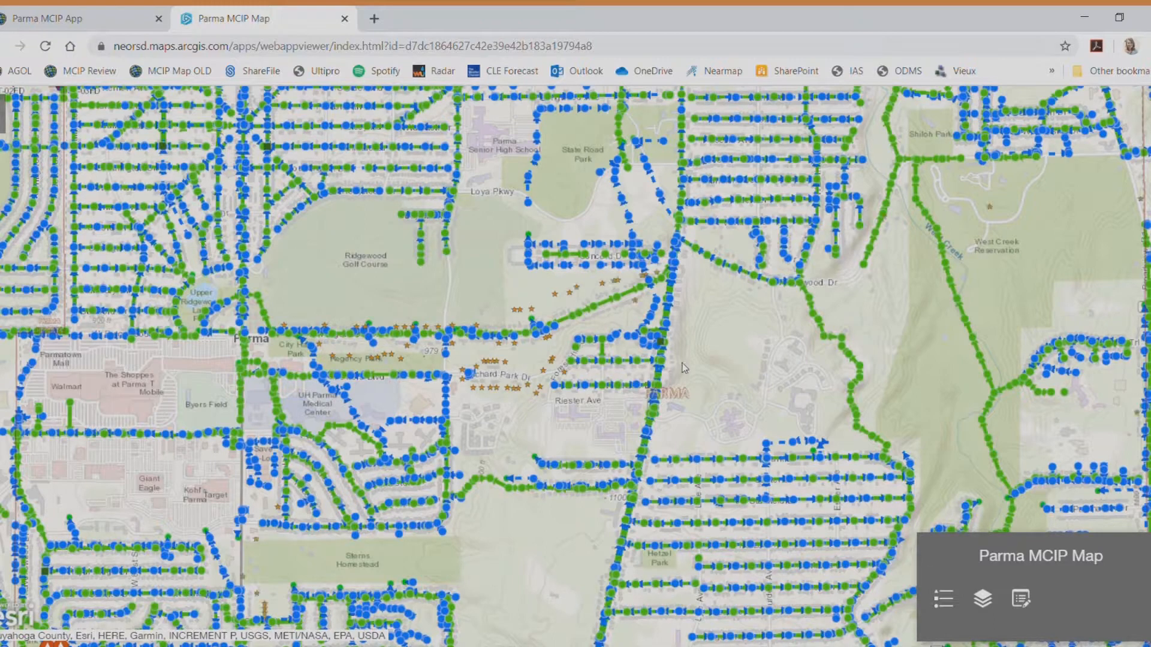
pyautogui.moveTo(706, 346); pyautogui.dragTo(559, 373)
pyautogui.moveTo(590, 262); pyautogui.dragTo(561, 449)
pyautogui.scroll(1, 459, 350)
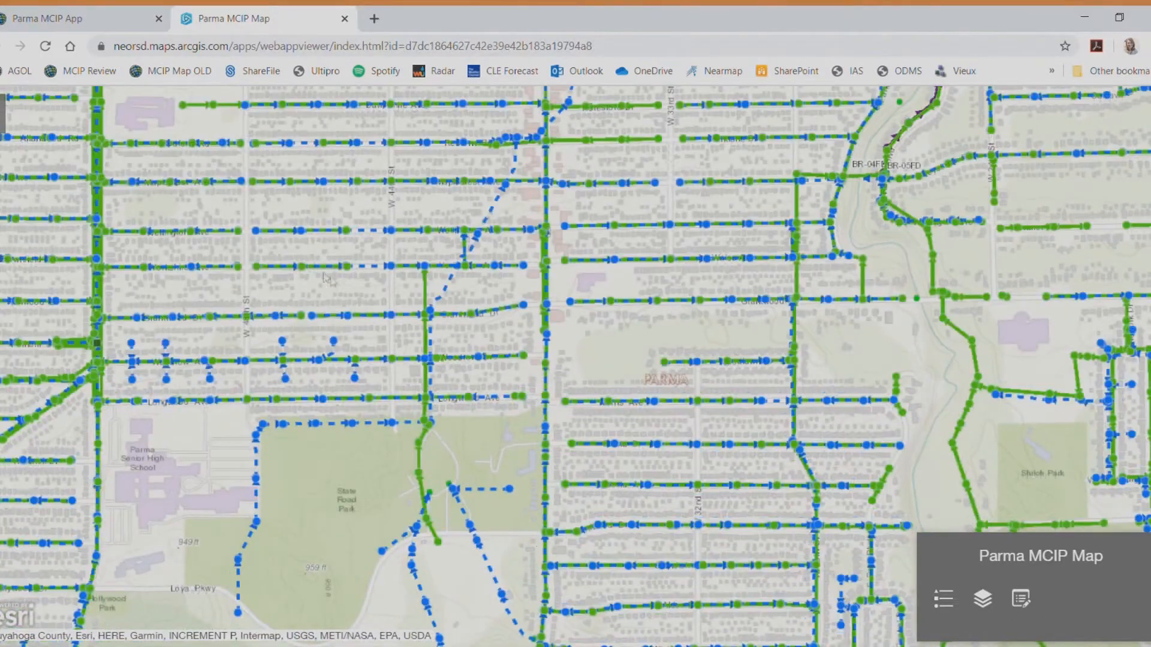
pyautogui.moveTo(295, 318); pyautogui.dragTo(479, 359)
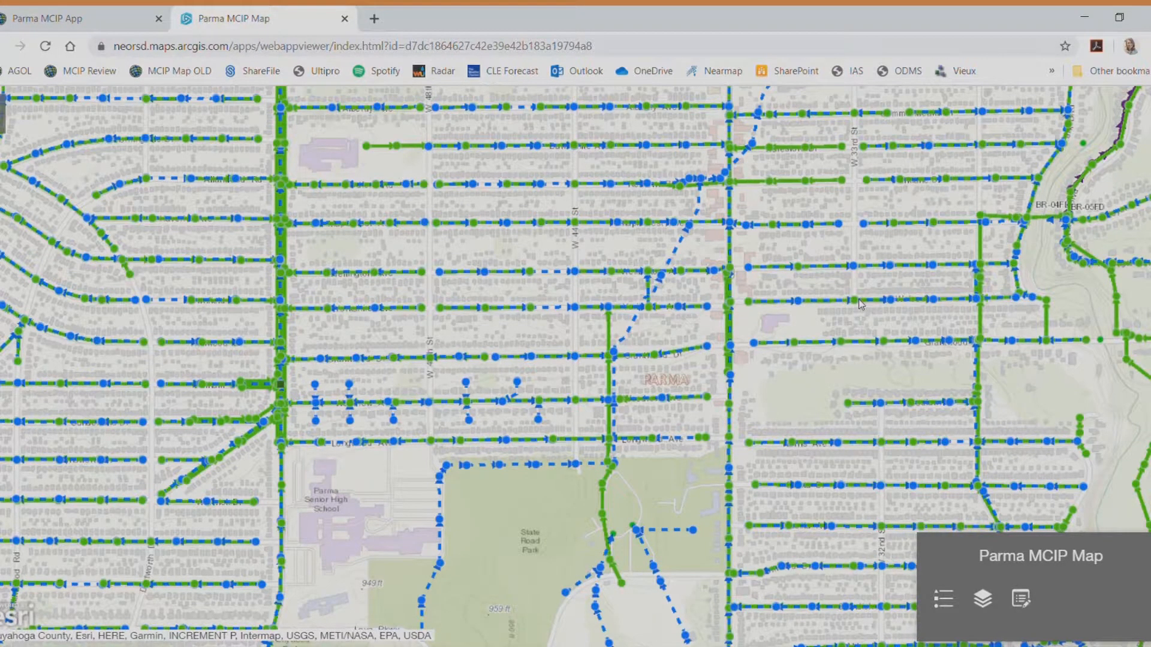
pyautogui.moveTo(860, 304); pyautogui.dragTo(453, 271)
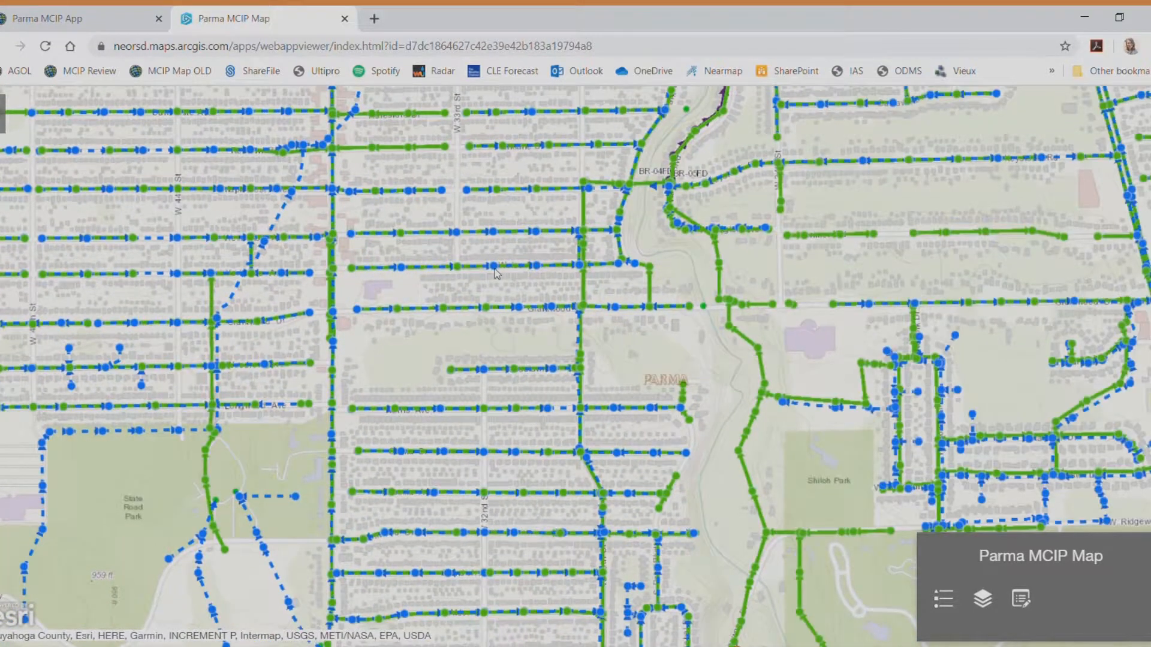
pyautogui.moveTo(512, 416); pyautogui.dragTo(518, 238)
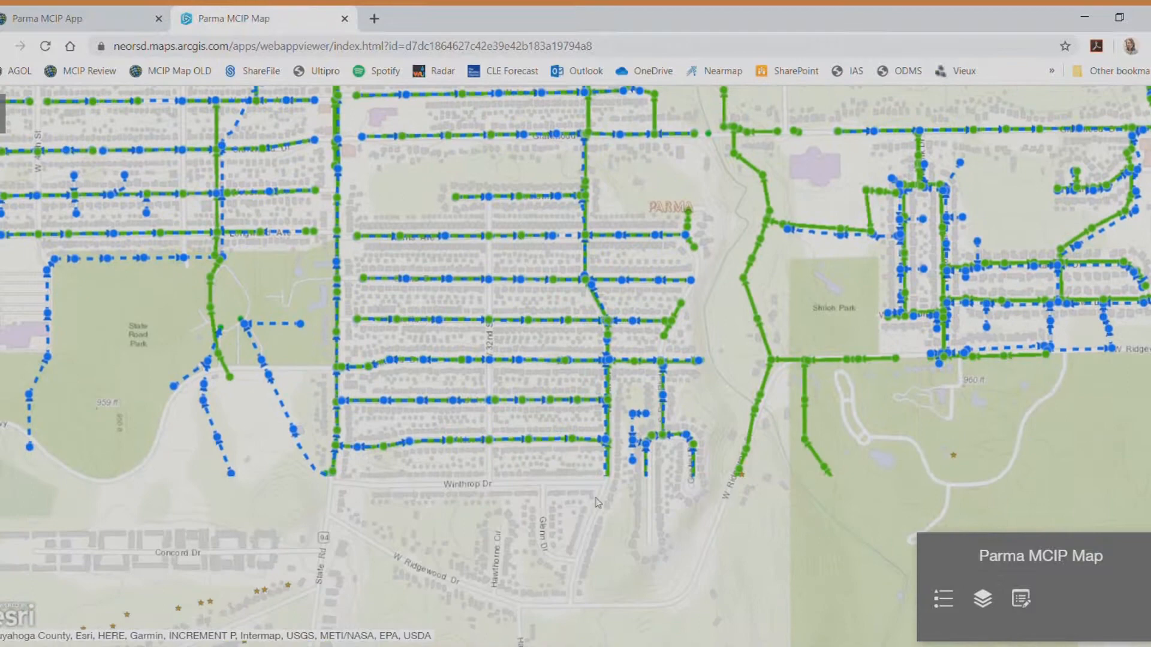
pyautogui.moveTo(833, 460); pyautogui.dragTo(520, 404)
pyautogui.scroll(1, 511, 372)
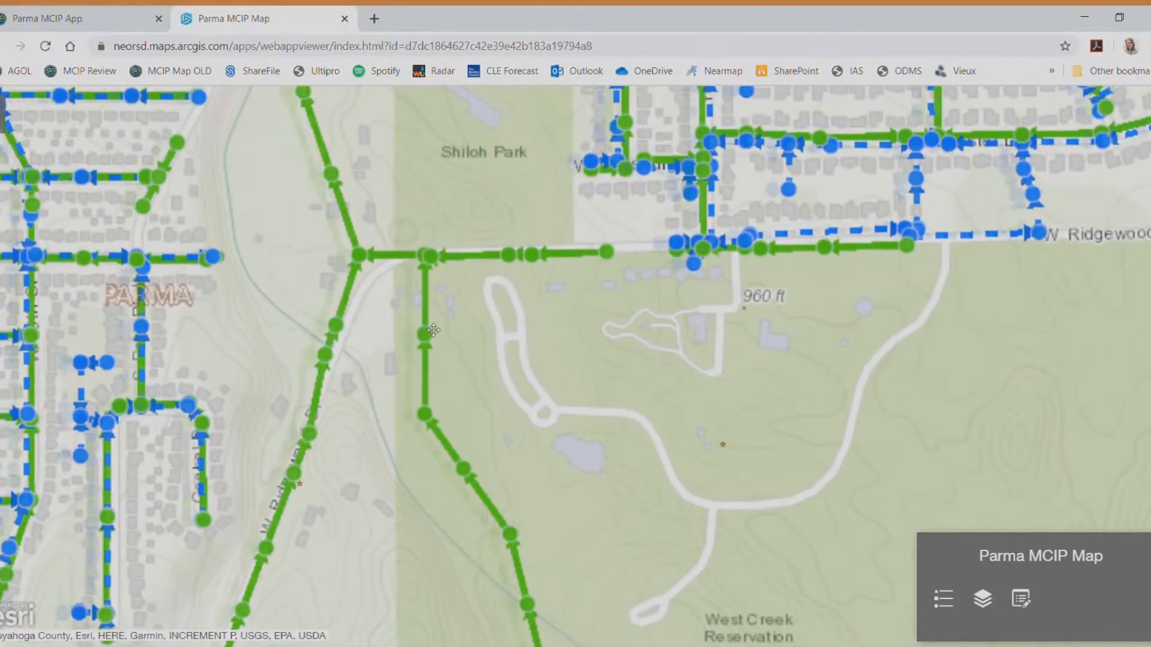
pyautogui.moveTo(438, 324); pyautogui.dragTo(384, 315)
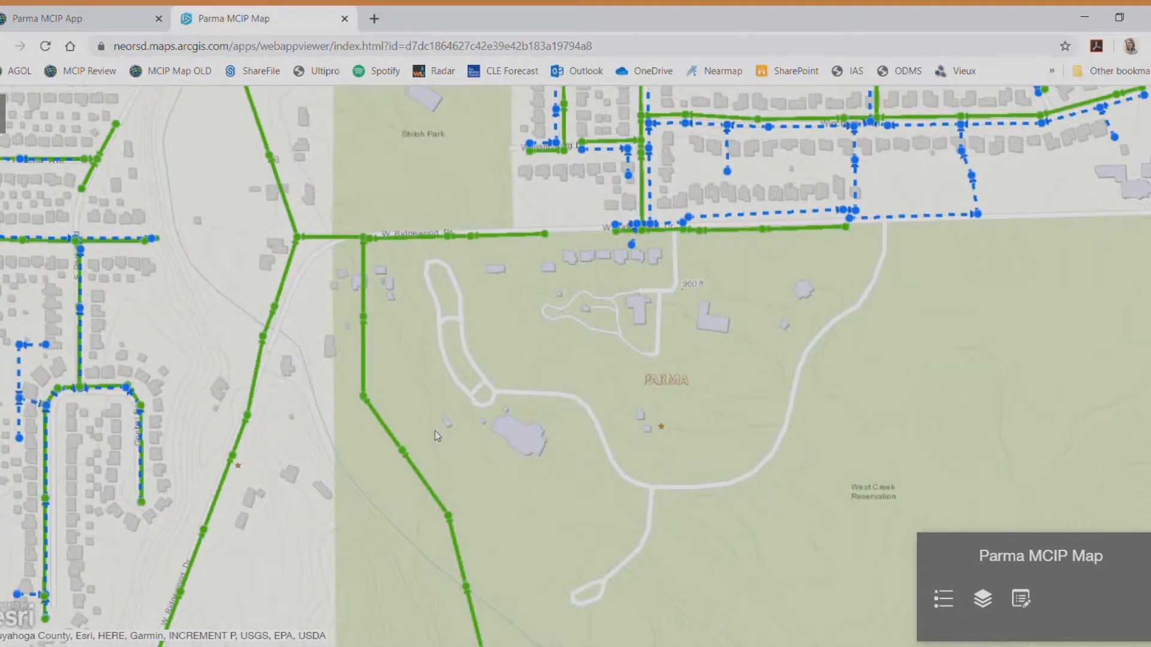
pyautogui.click(947, 604)
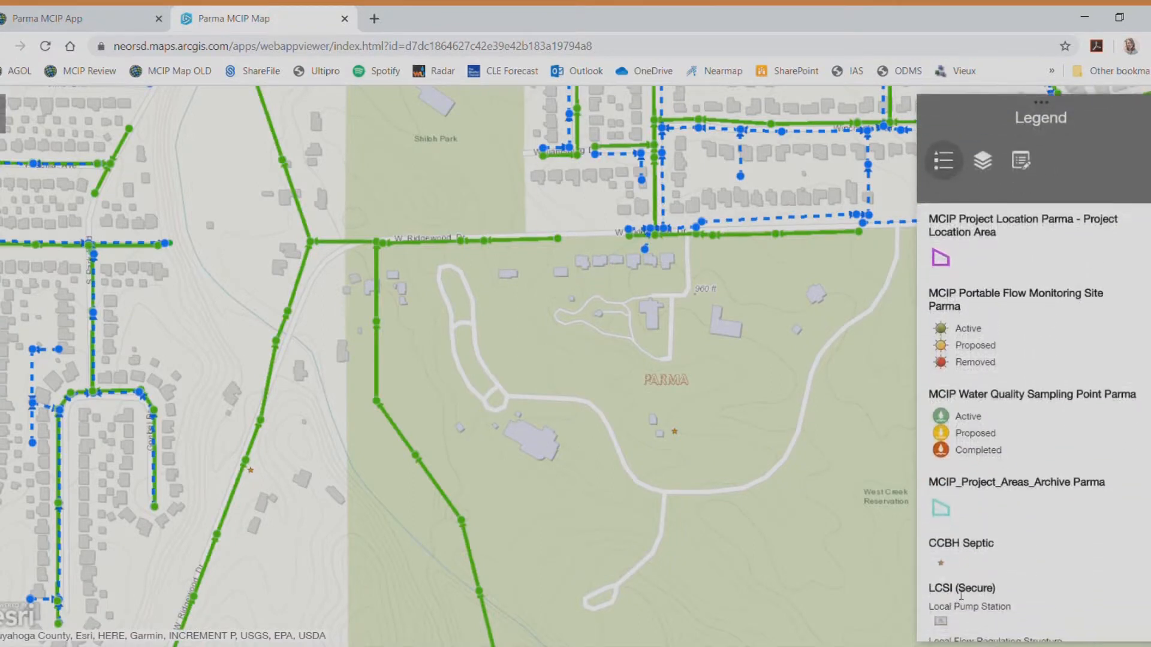
pyautogui.click(983, 163)
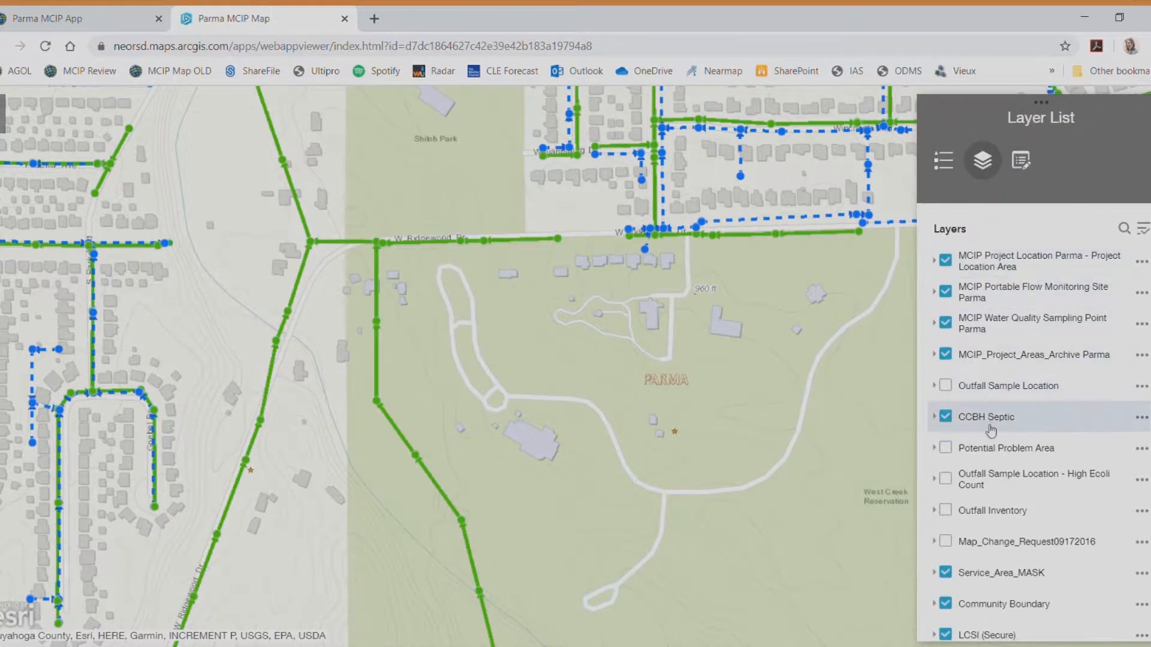
pyautogui.scroll(-3, 1024, 480)
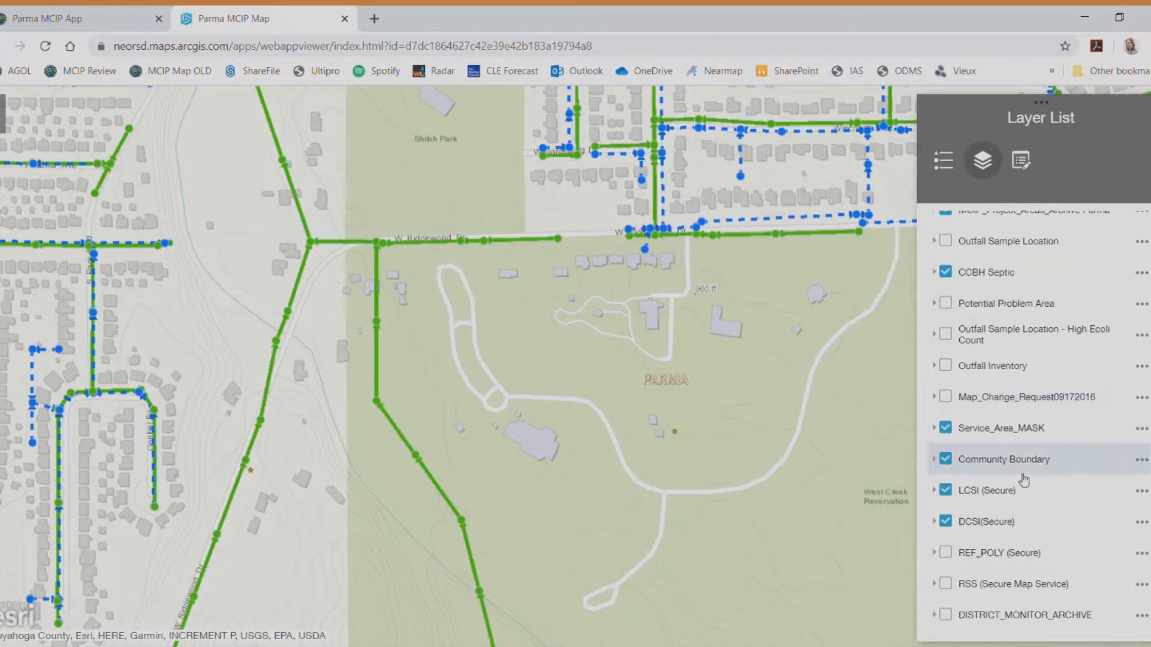
pyautogui.scroll(3, 1024, 480)
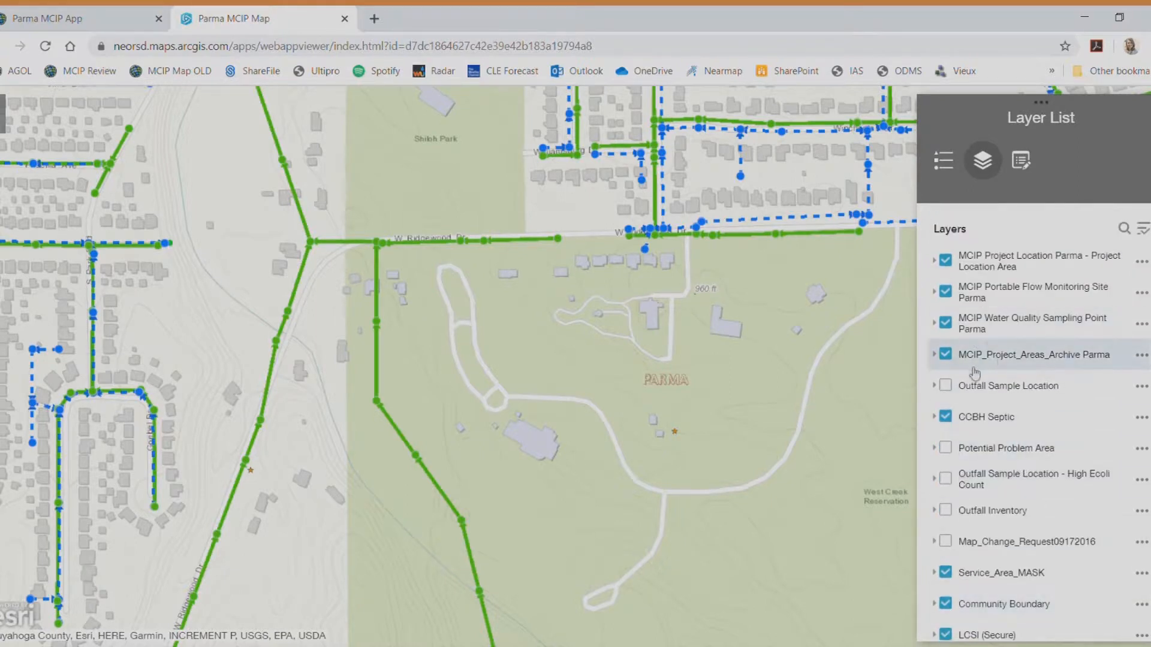
pyautogui.click(946, 356)
pyautogui.click(946, 356)
pyautogui.moveTo(573, 450); pyautogui.dragTo(662, 358)
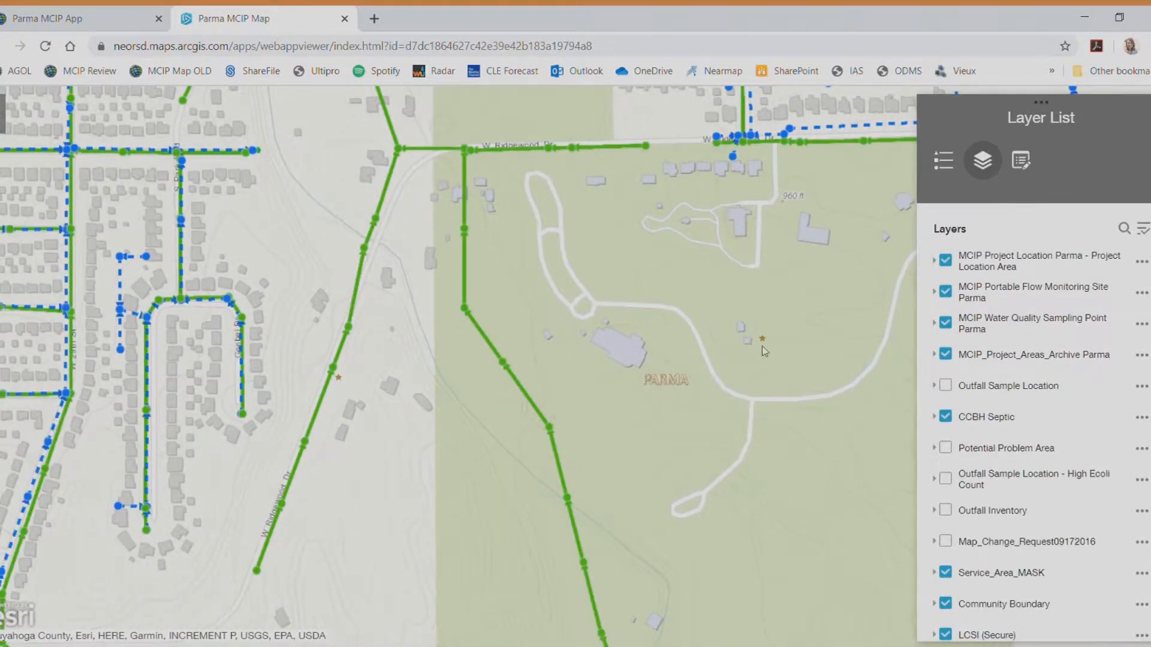
pyautogui.click(947, 419)
pyautogui.click(947, 419)
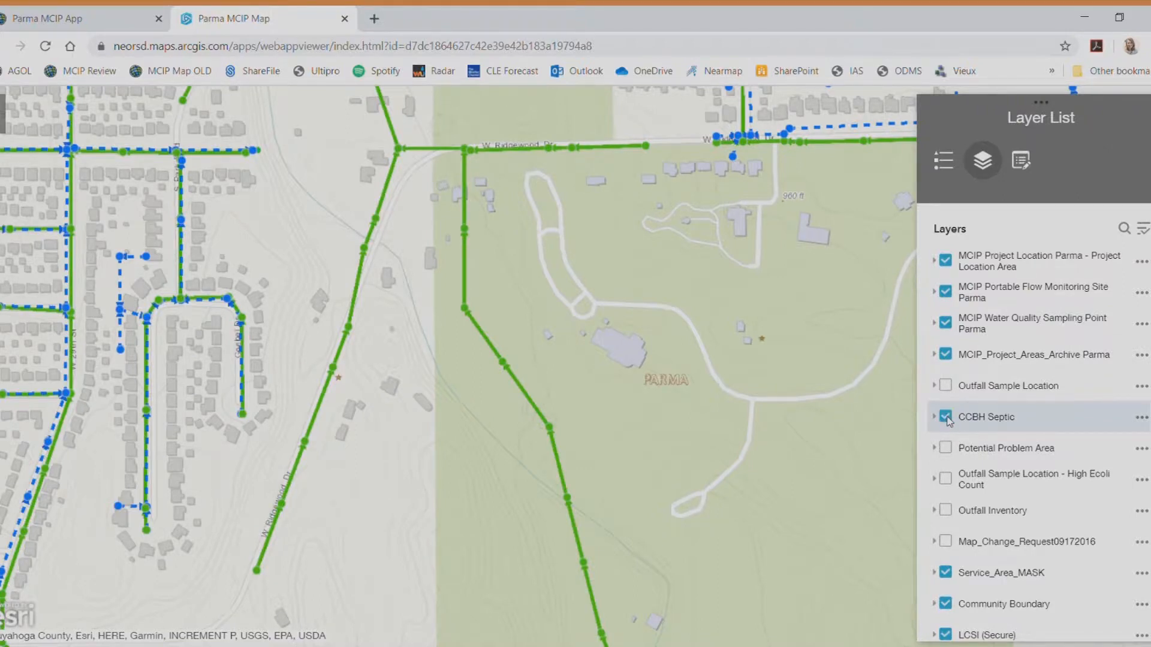
pyautogui.scroll(-3, 1088, 499)
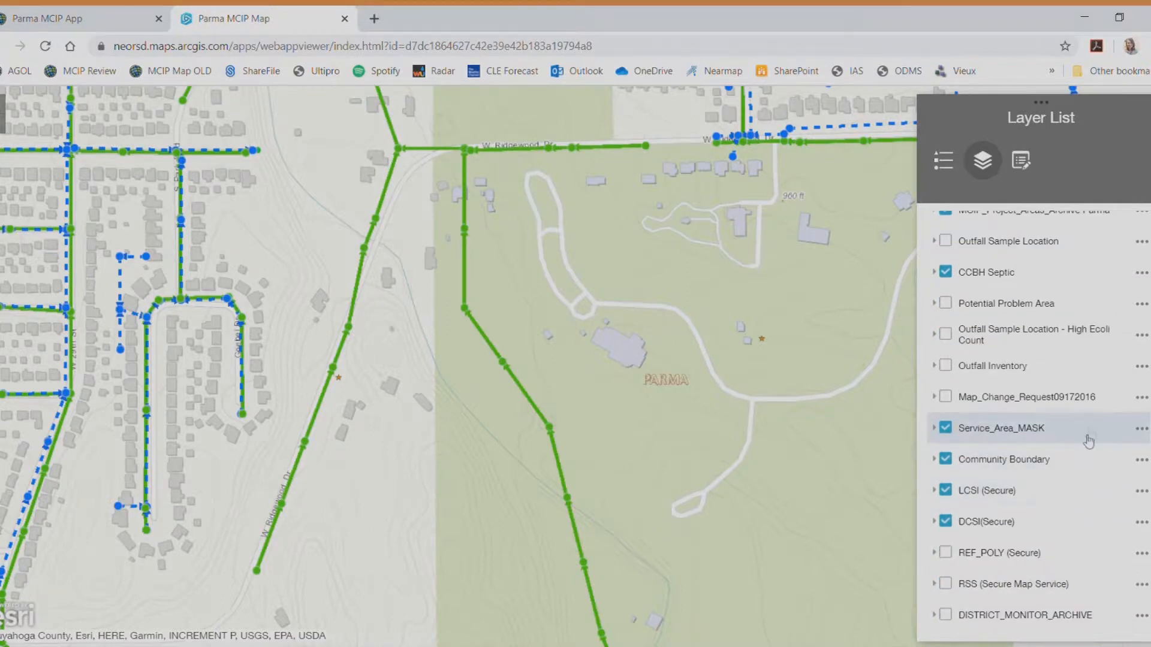
pyautogui.click(945, 366)
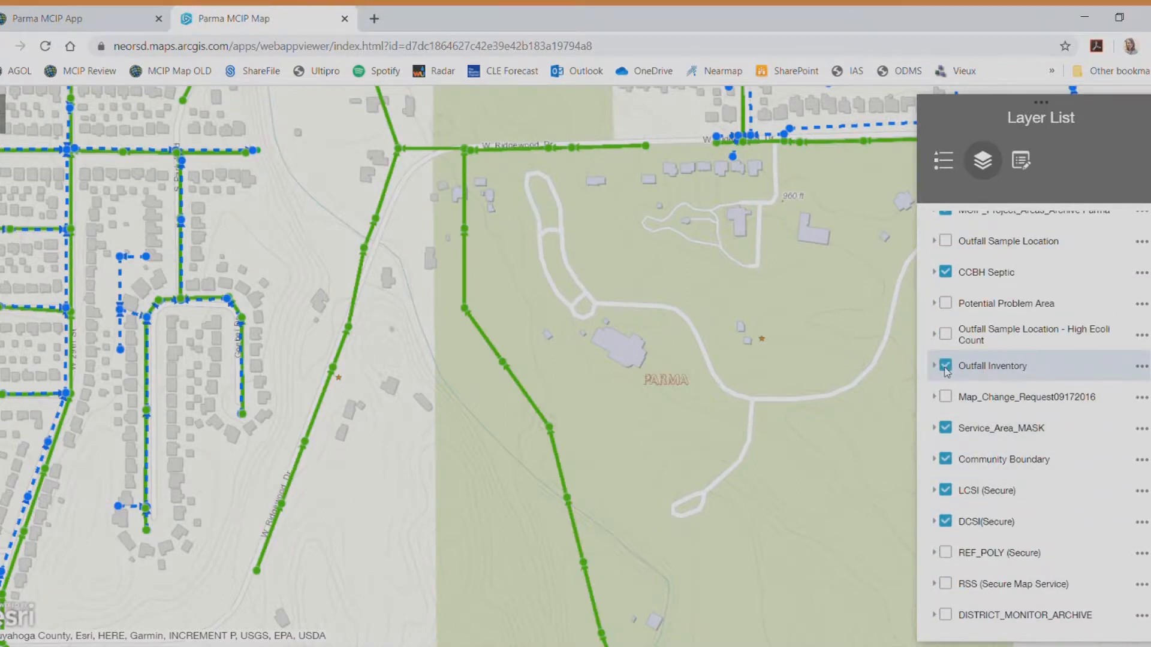
pyautogui.click(946, 334)
pyautogui.click(946, 335)
pyautogui.click(946, 365)
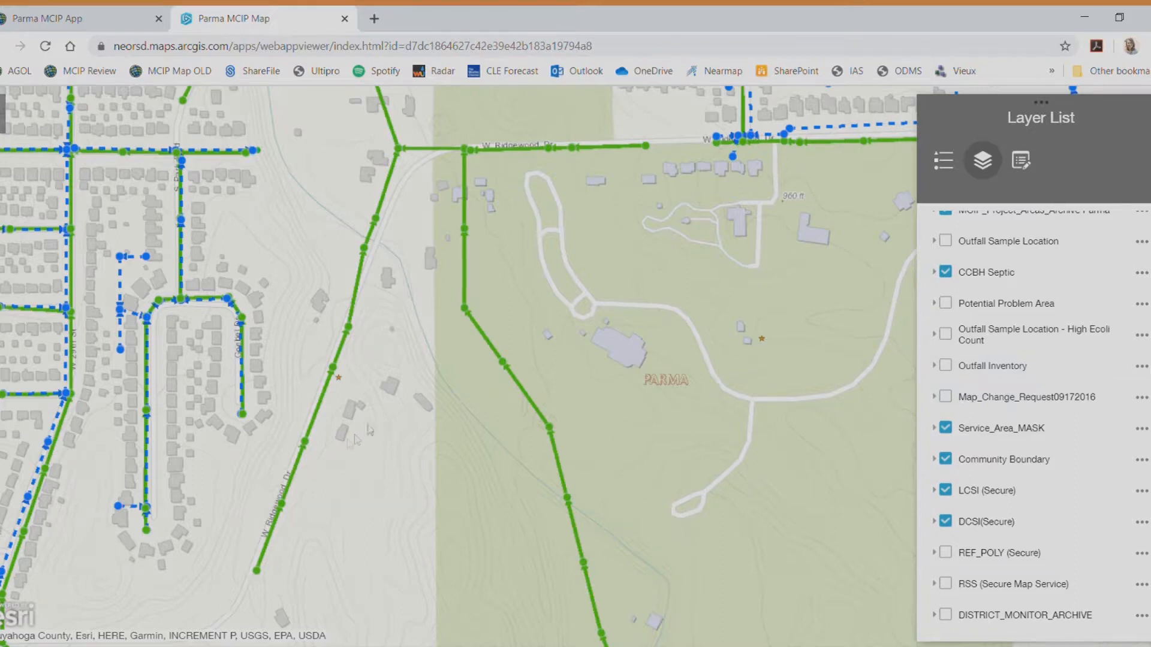
pyautogui.moveTo(373, 246); pyautogui.dragTo(384, 381)
pyautogui.scroll(-3, 471, 330)
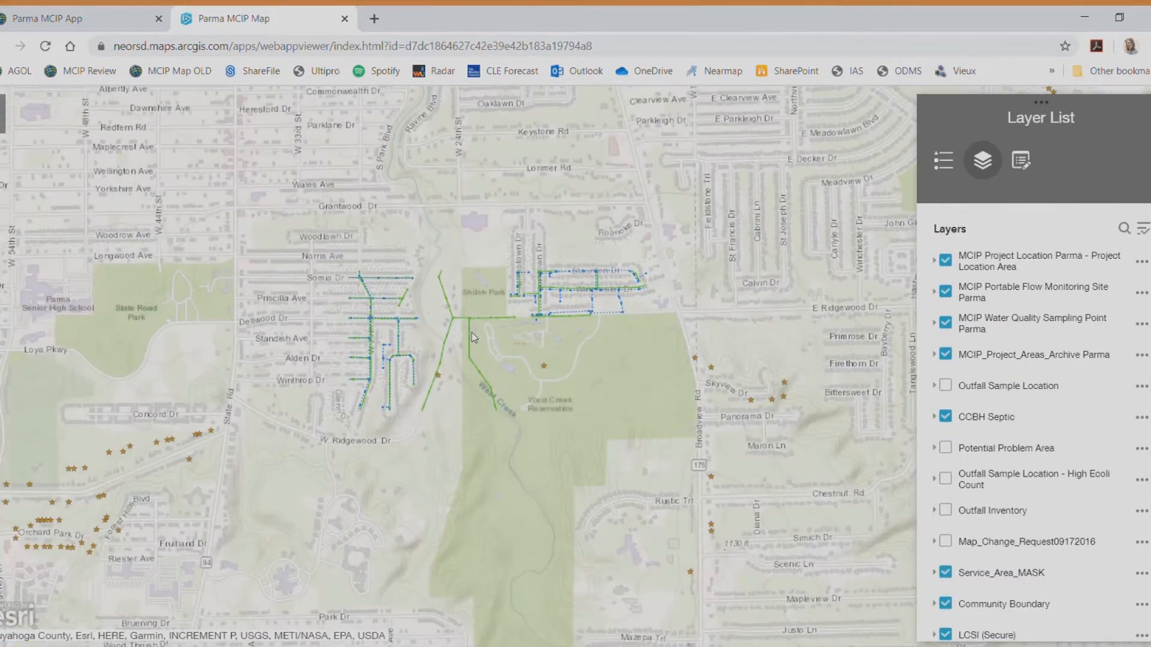
pyautogui.scroll(-1, 474, 338)
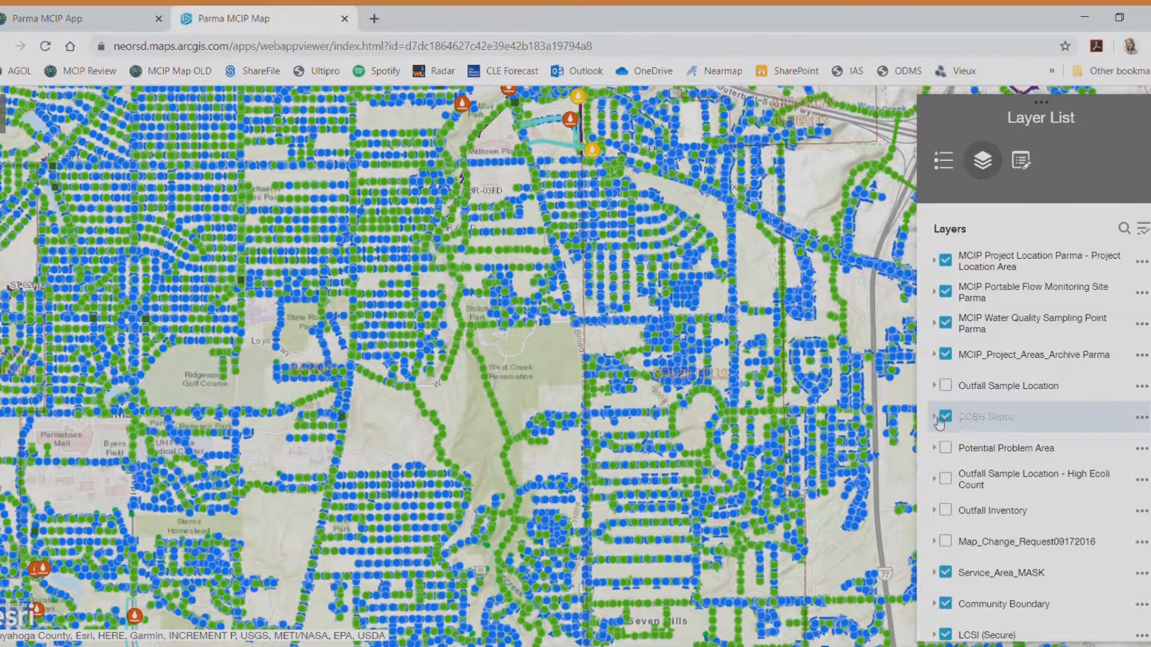
pyautogui.scroll(2, 531, 292)
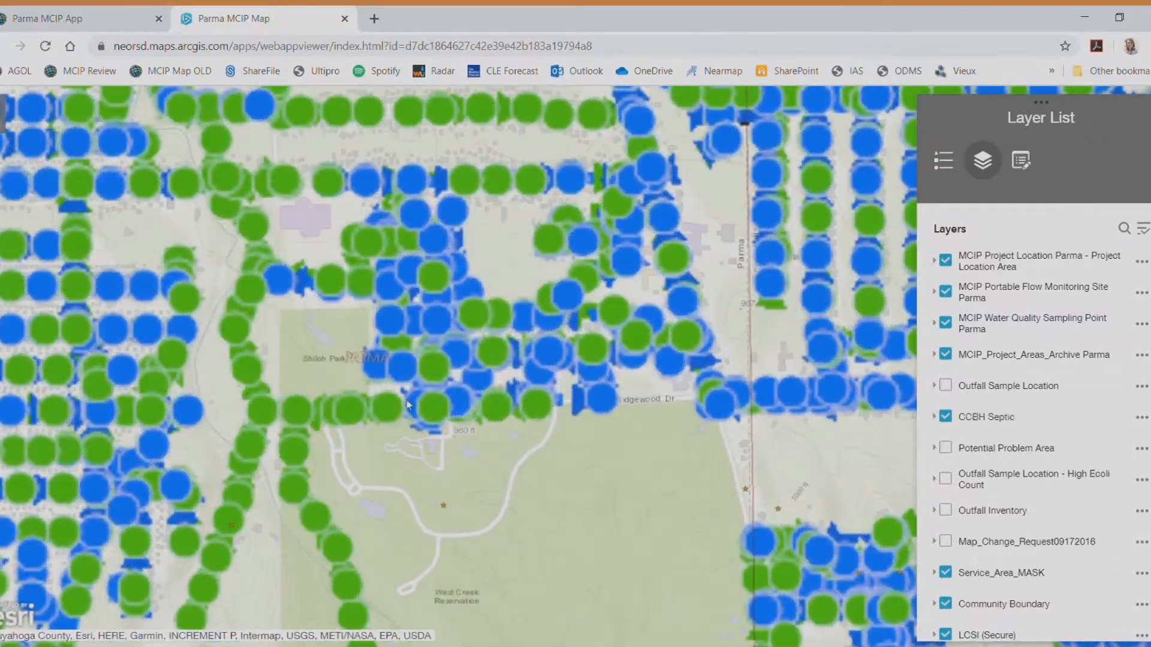
pyautogui.scroll(1, 349, 405)
pyautogui.moveTo(335, 353); pyautogui.dragTo(522, 258)
pyautogui.moveTo(480, 356); pyautogui.dragTo(677, 306)
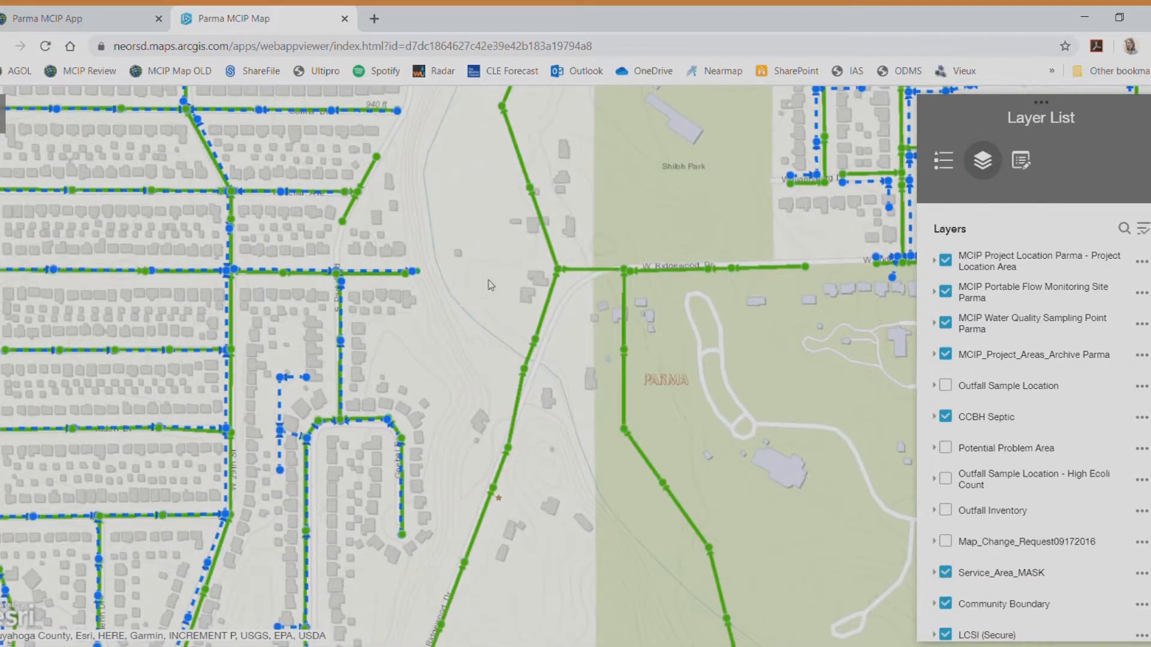
pyautogui.moveTo(537, 301); pyautogui.dragTo(369, 311)
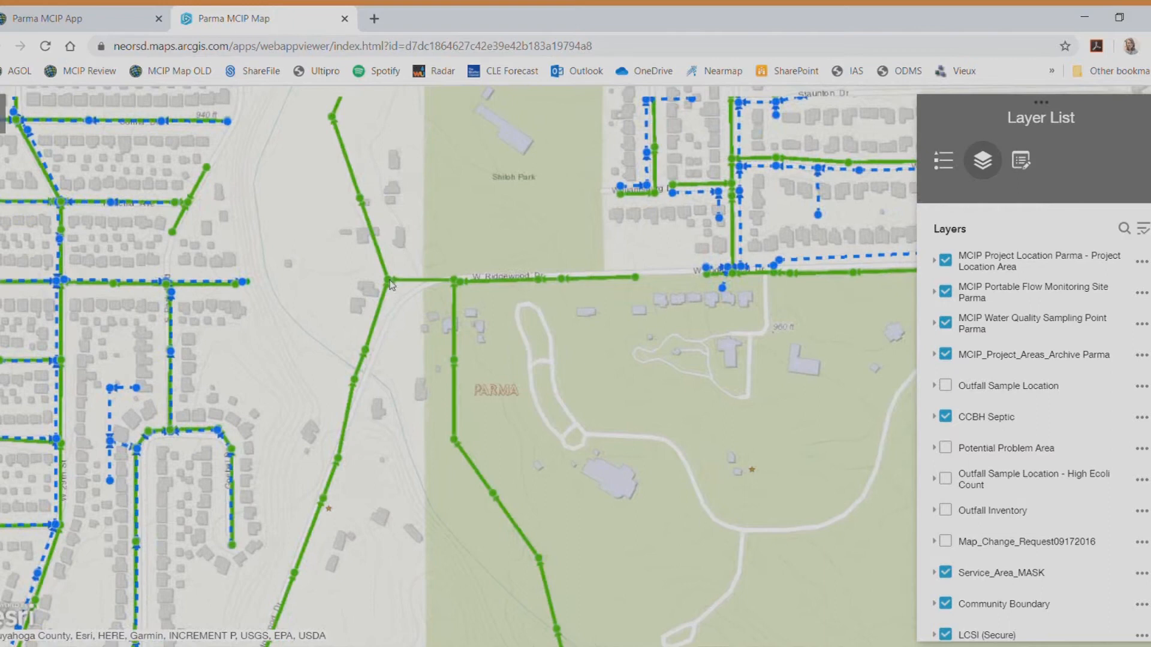
pyautogui.click(389, 281)
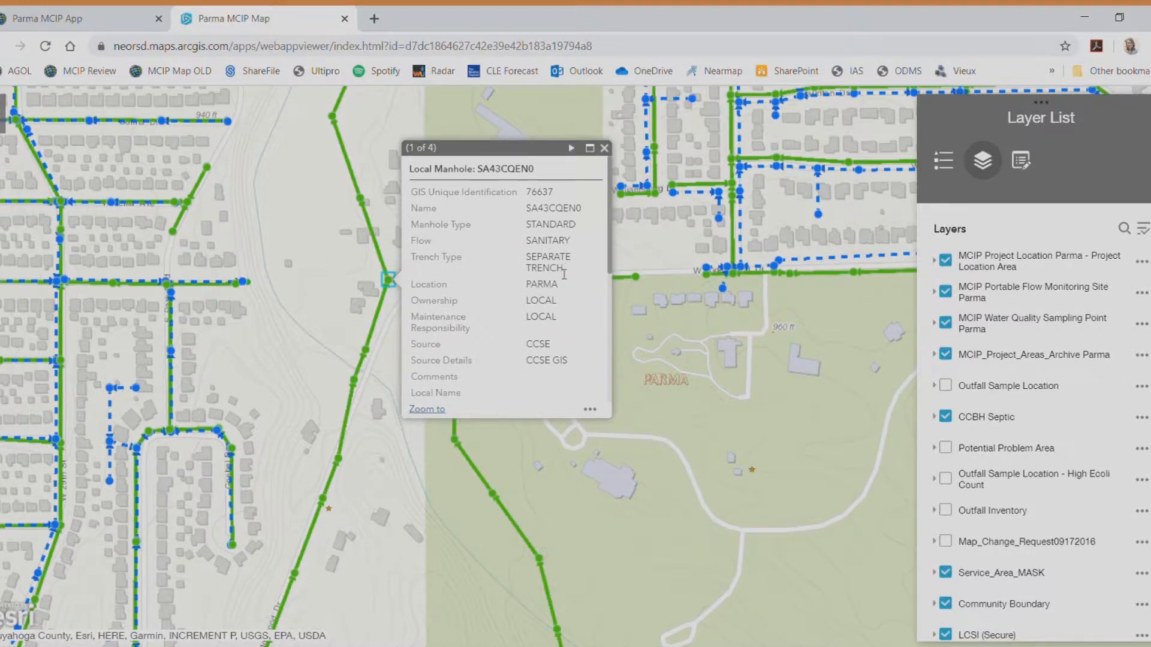
pyautogui.scroll(-5, 561, 294)
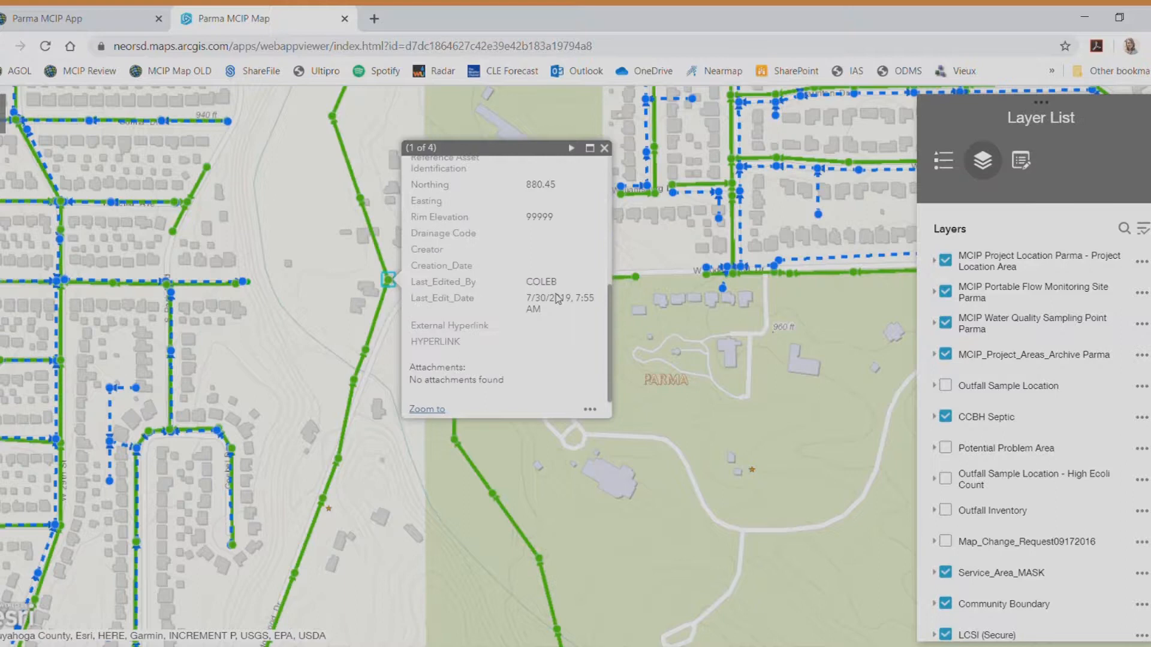
pyautogui.scroll(5, 562, 300)
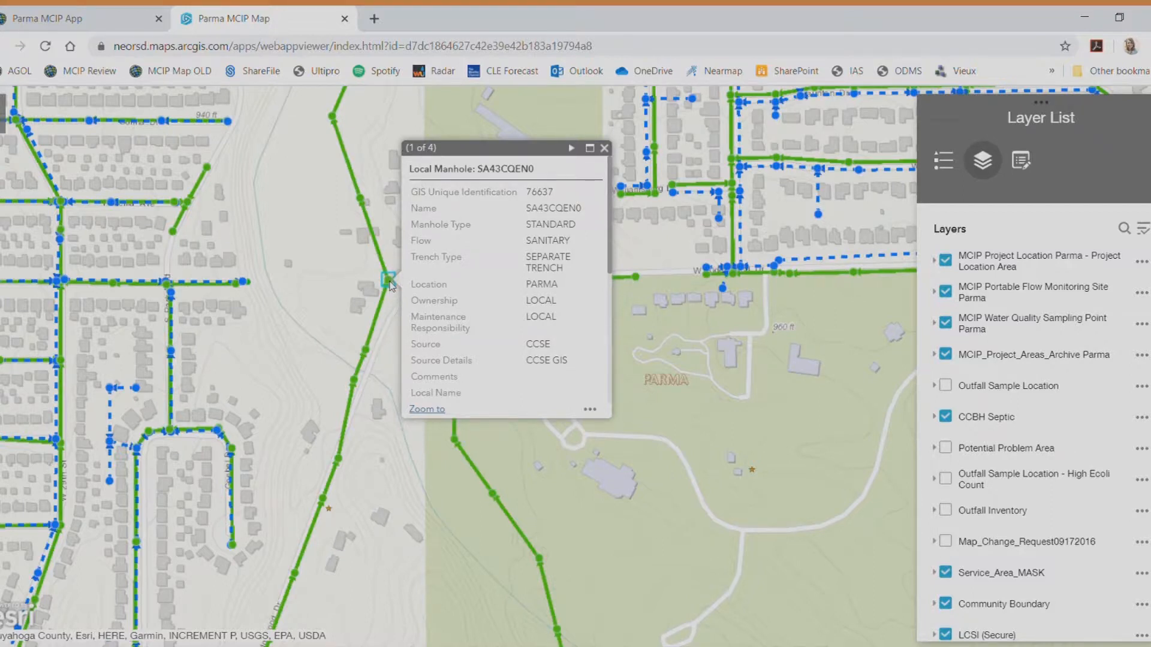
pyautogui.click(573, 149)
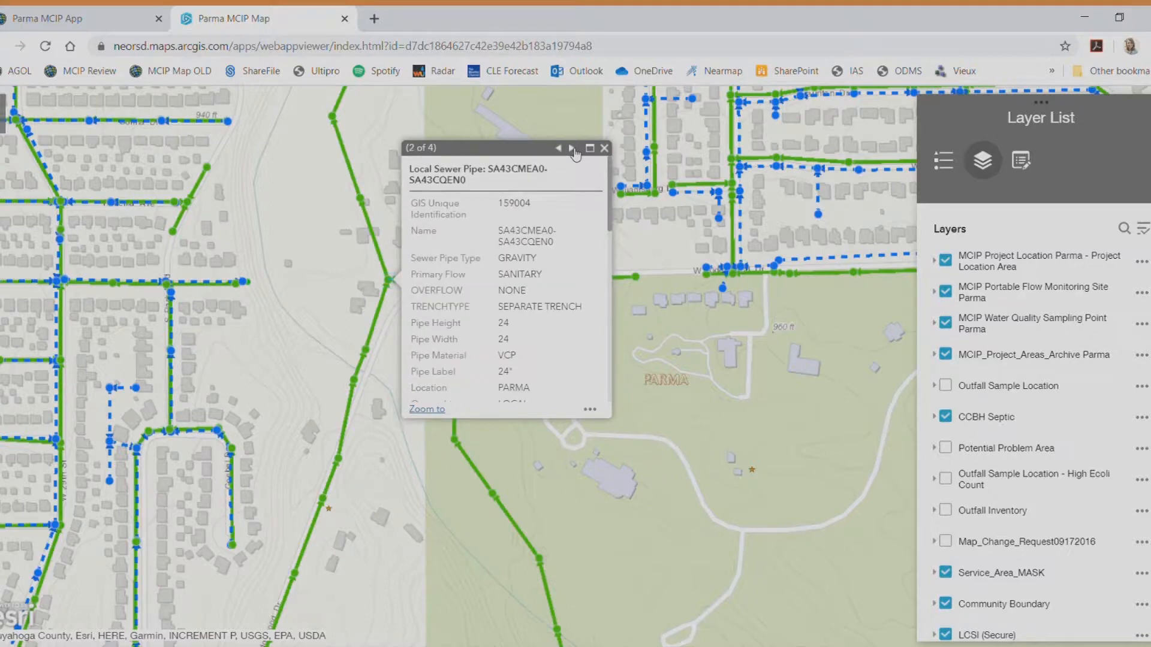
pyautogui.click(573, 148)
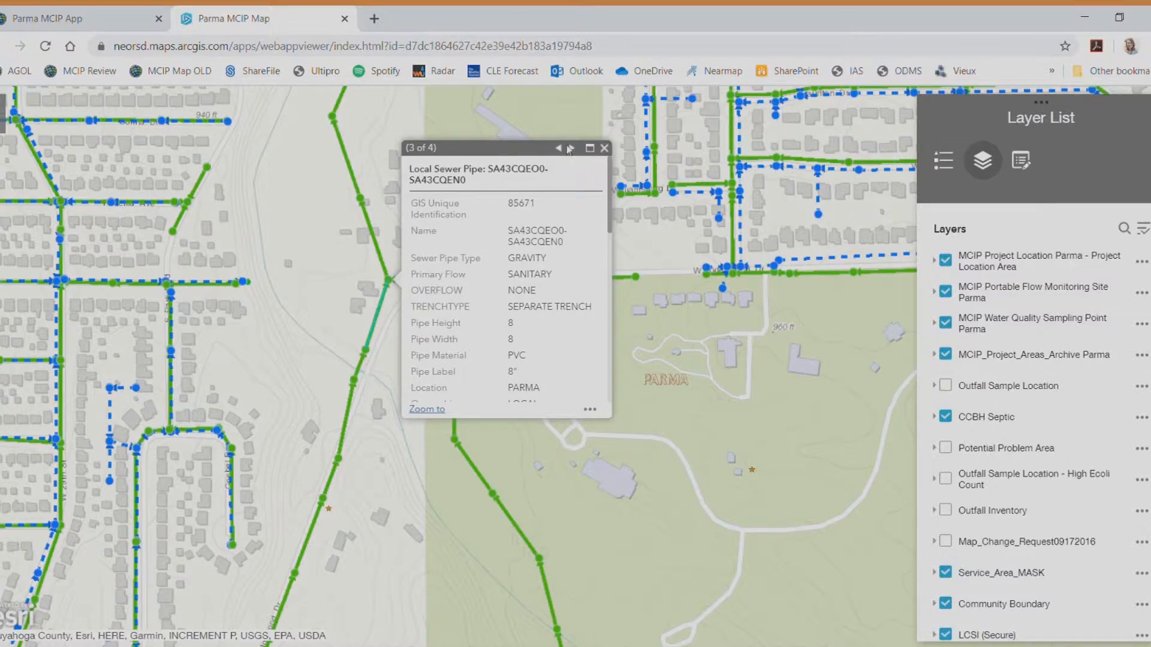
pyautogui.click(569, 148)
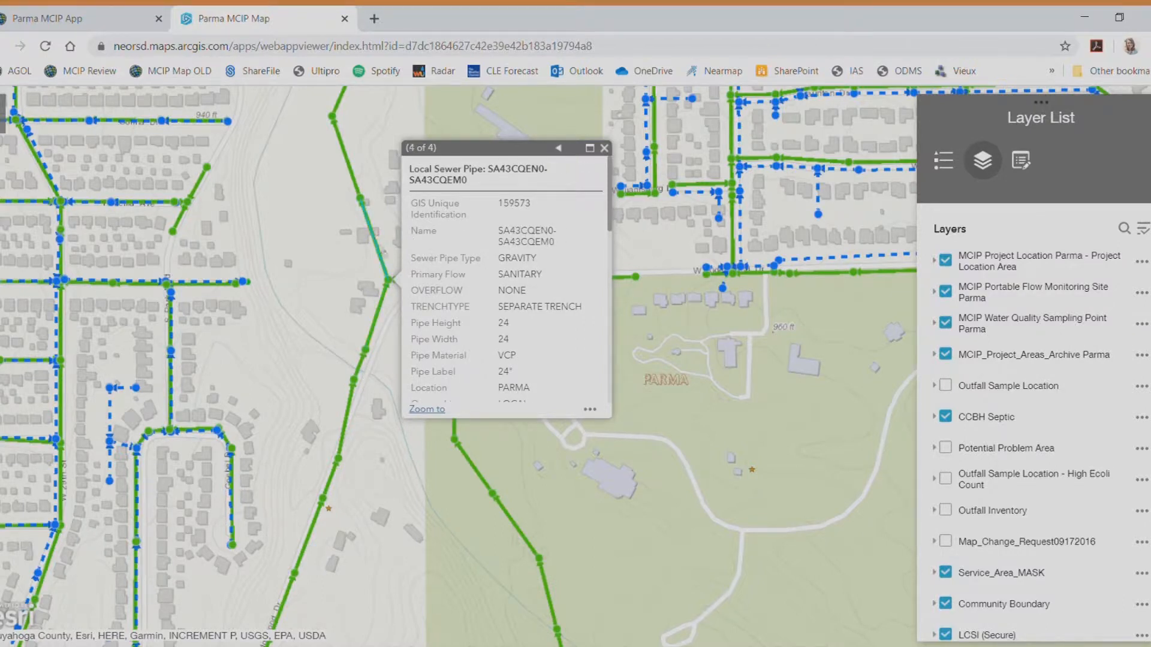
pyautogui.click(559, 149)
pyautogui.click(560, 148)
pyautogui.click(559, 149)
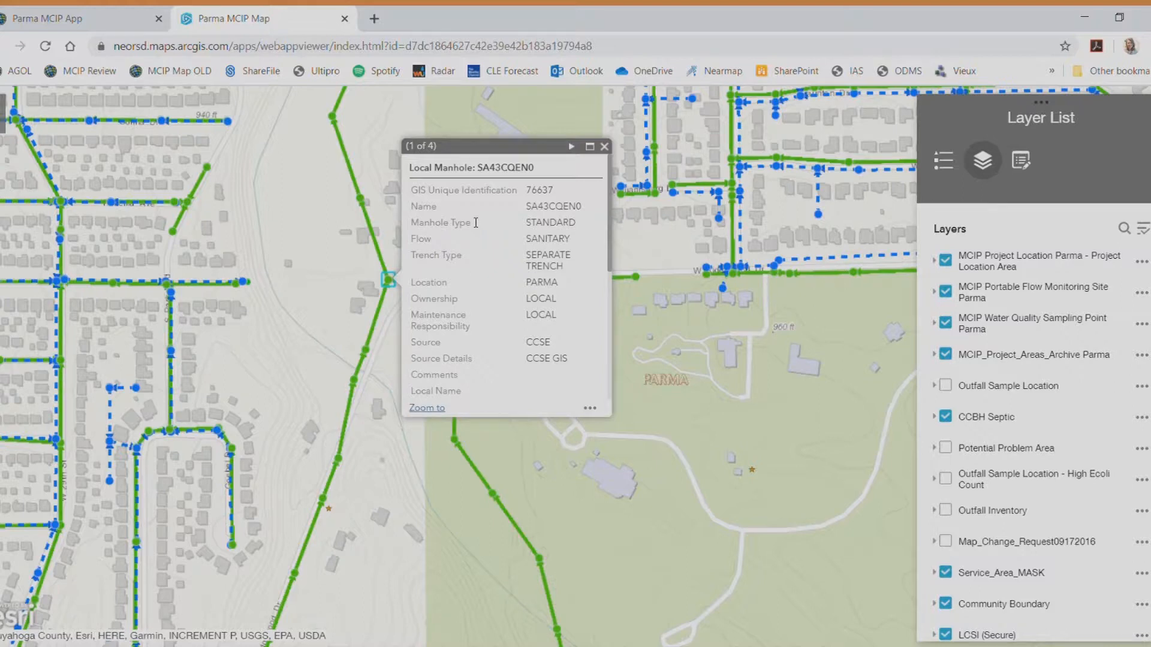
pyautogui.moveTo(586, 214); pyautogui.dragTo(526, 209)
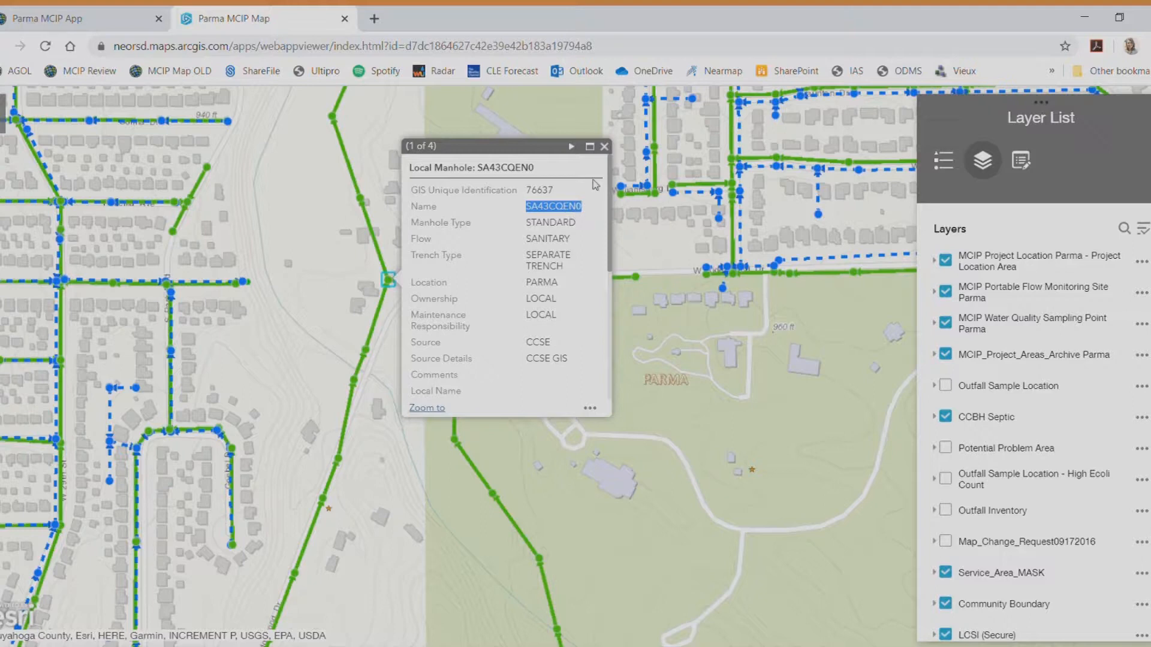
pyautogui.click(604, 147)
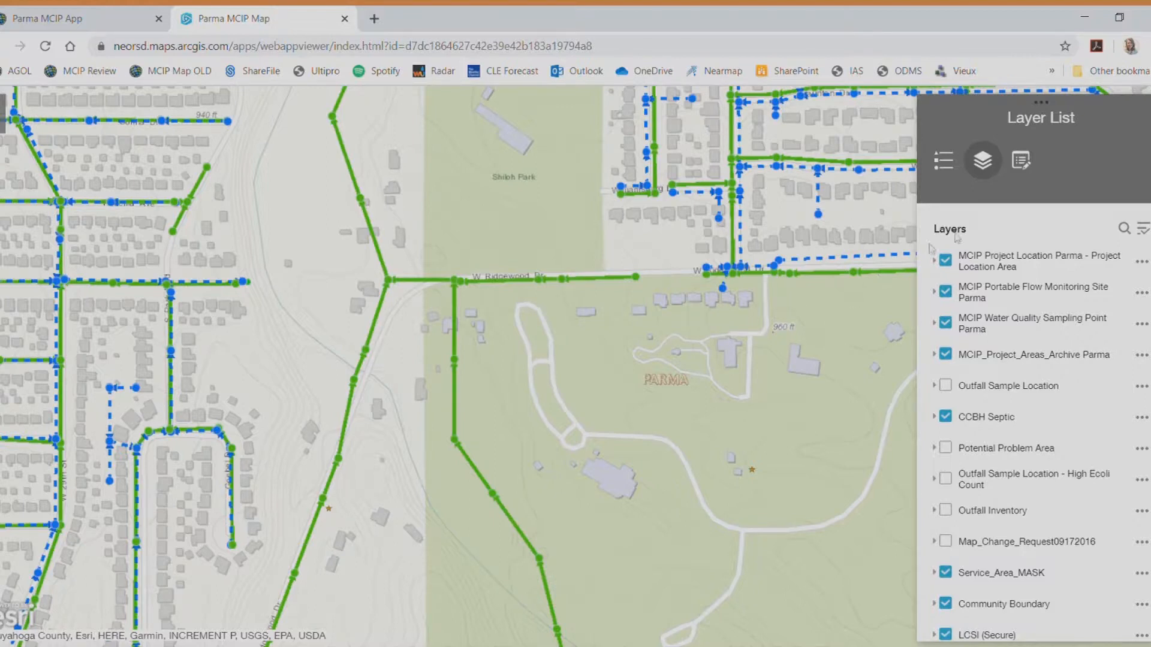
# Check the W Ridgewood Dr manhole details, then choose the Project Location Area New Feature template
pyautogui.click(1025, 163)
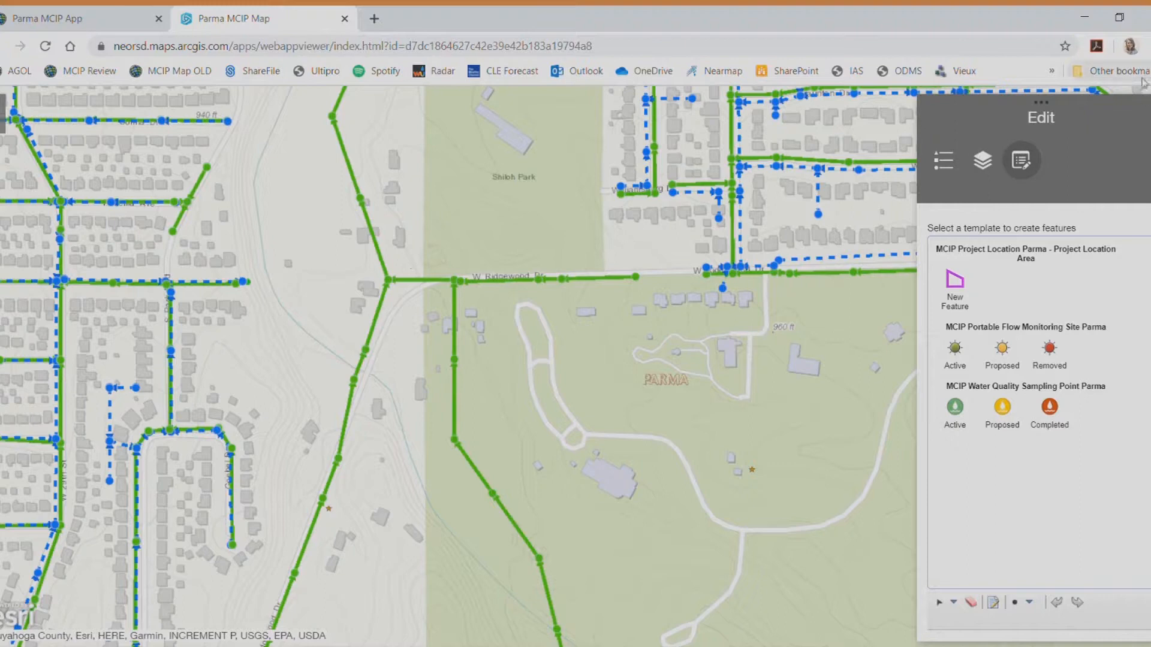
pyautogui.click(1024, 163)
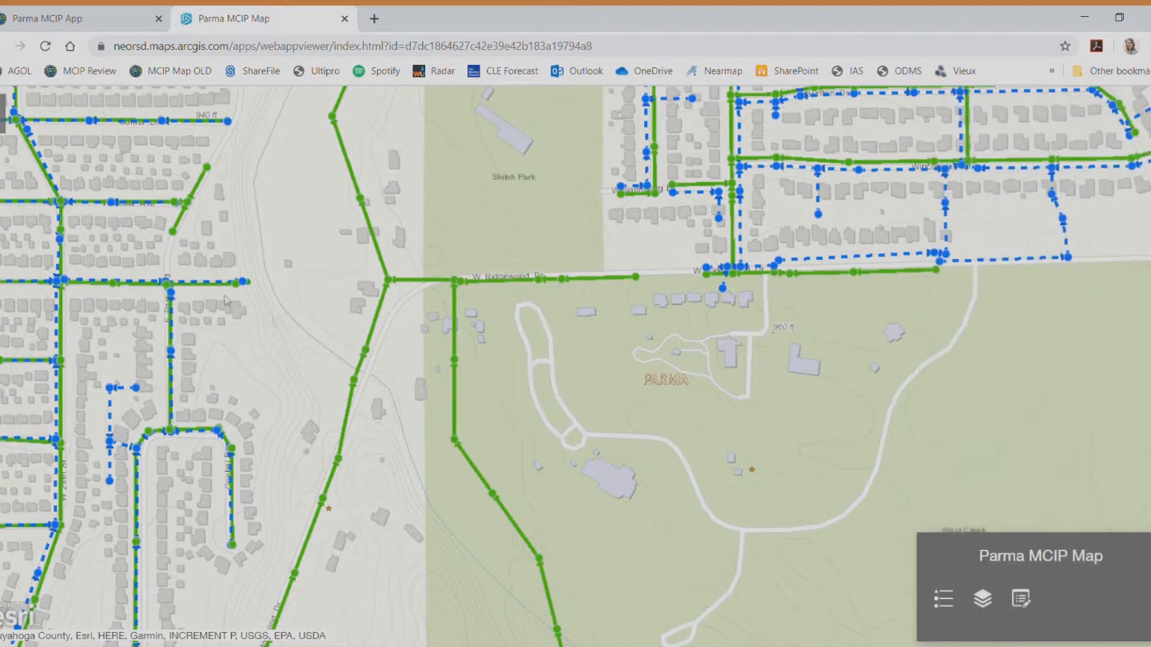
pyautogui.click(460, 281)
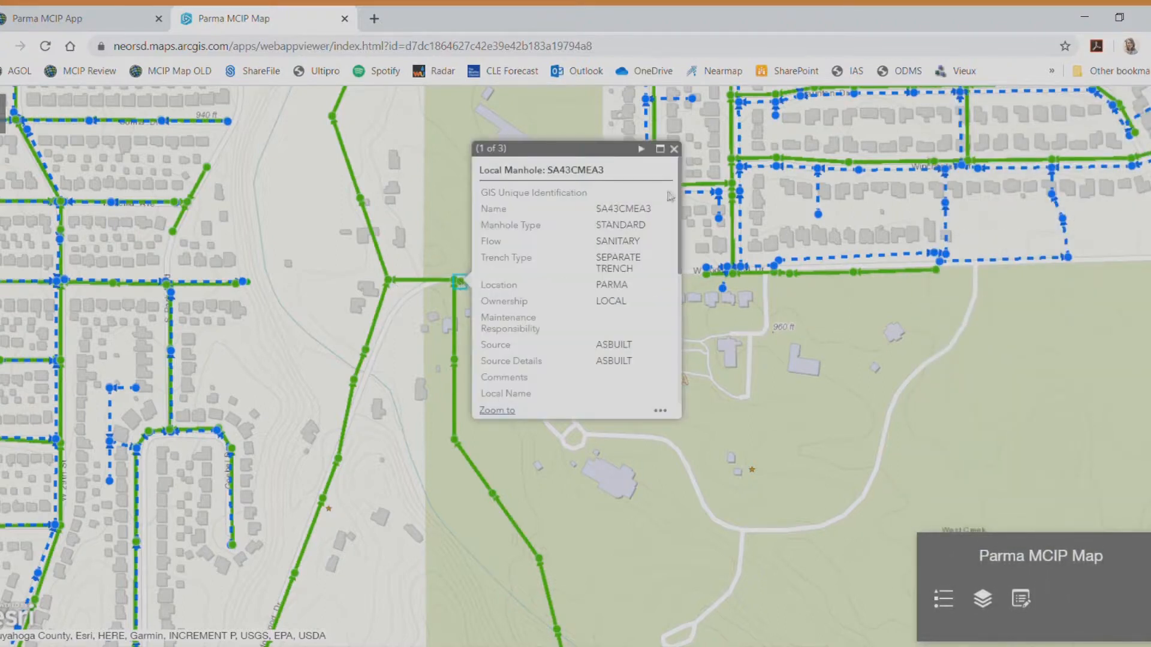
pyautogui.click(673, 149)
pyautogui.click(1021, 598)
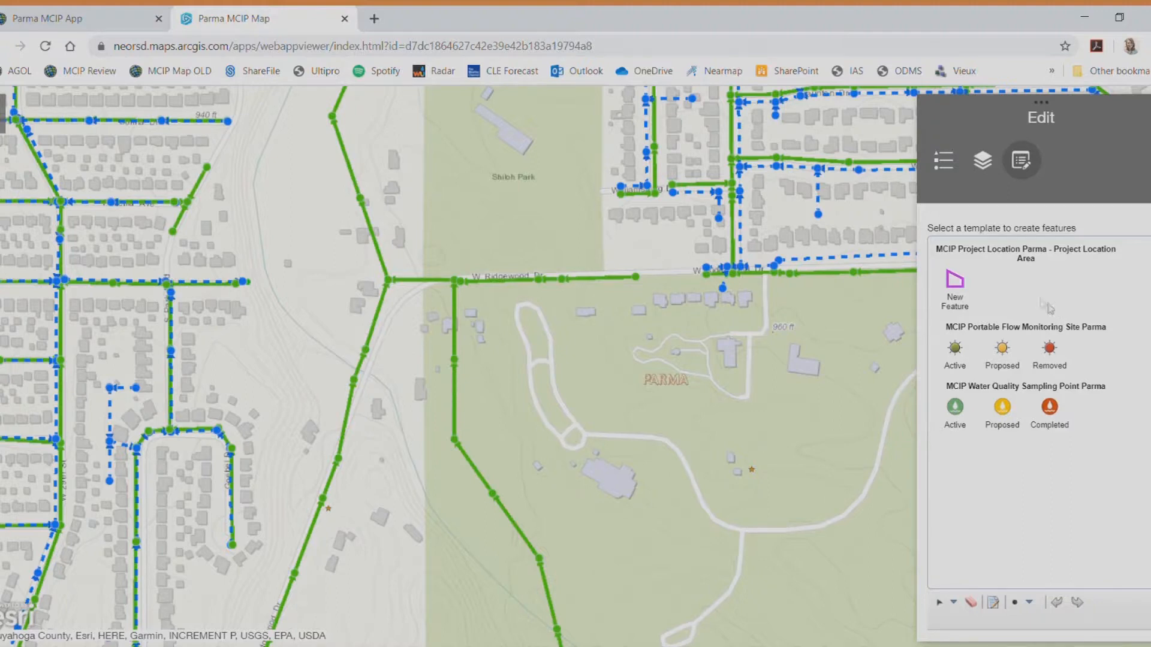
pyautogui.click(953, 284)
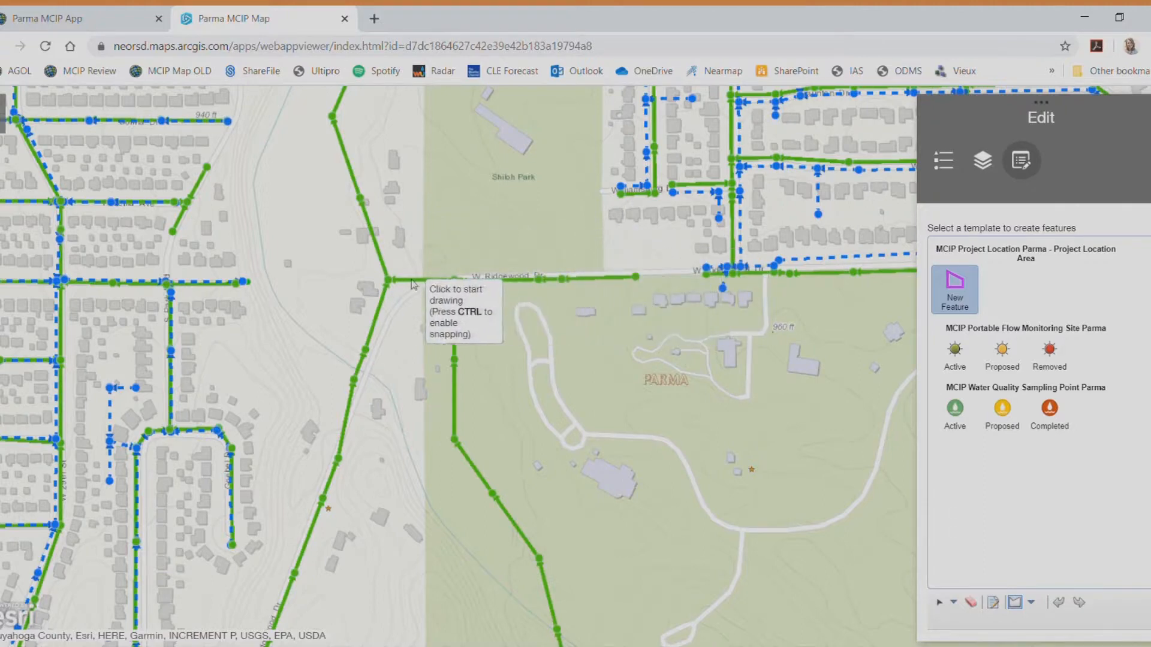
# Draw a rectangular project area enclosing the W Ridgewood Dr sewer segment
pyautogui.click(648, 255)
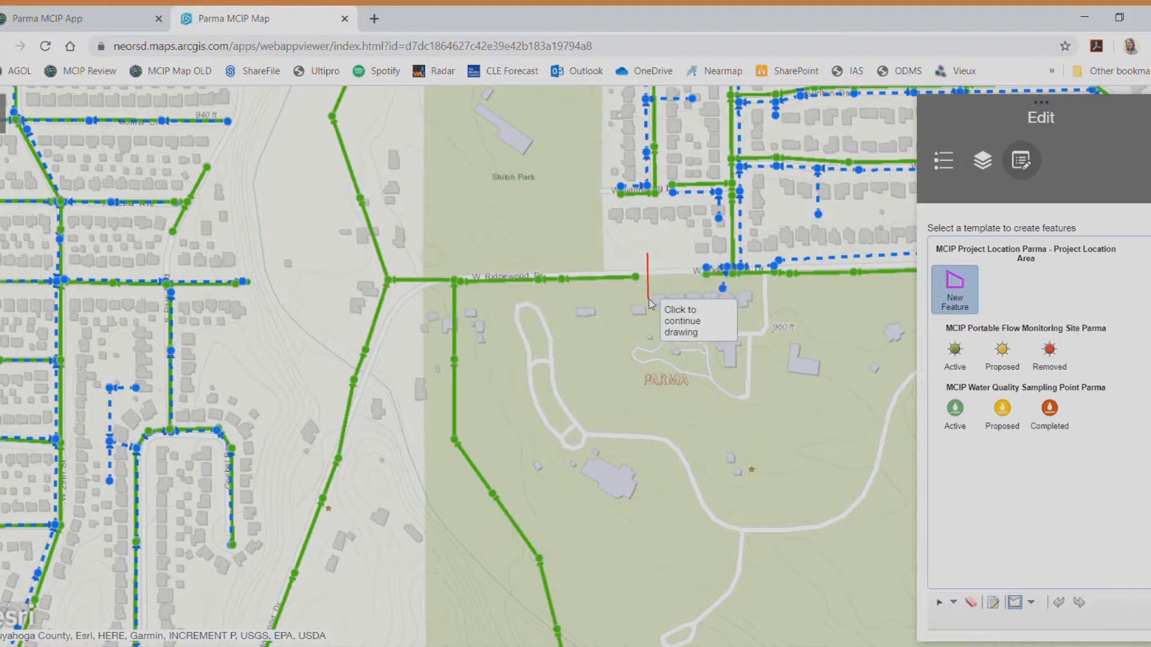
pyautogui.click(647, 298)
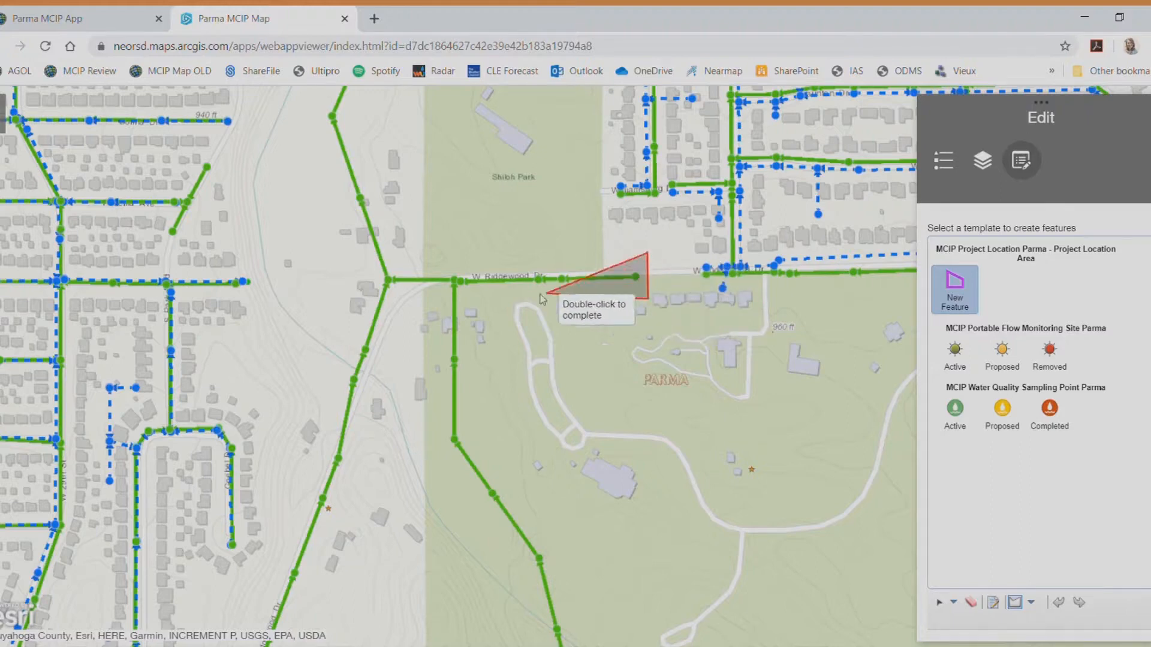
pyautogui.click(371, 302)
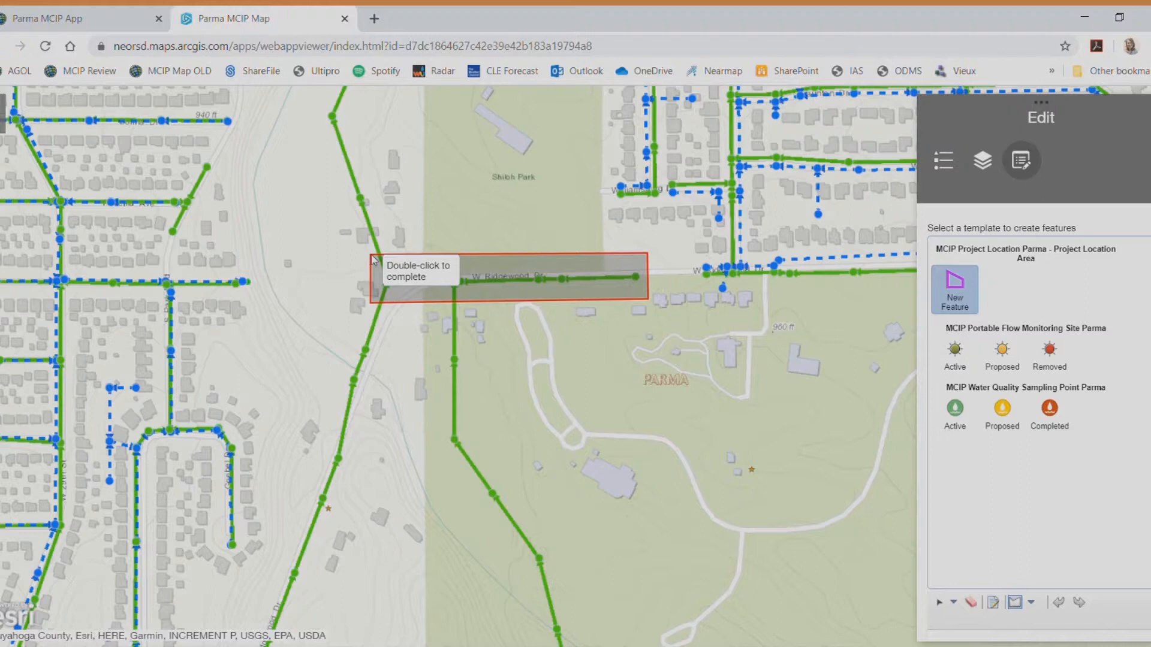
pyautogui.doubleClick(373, 261)
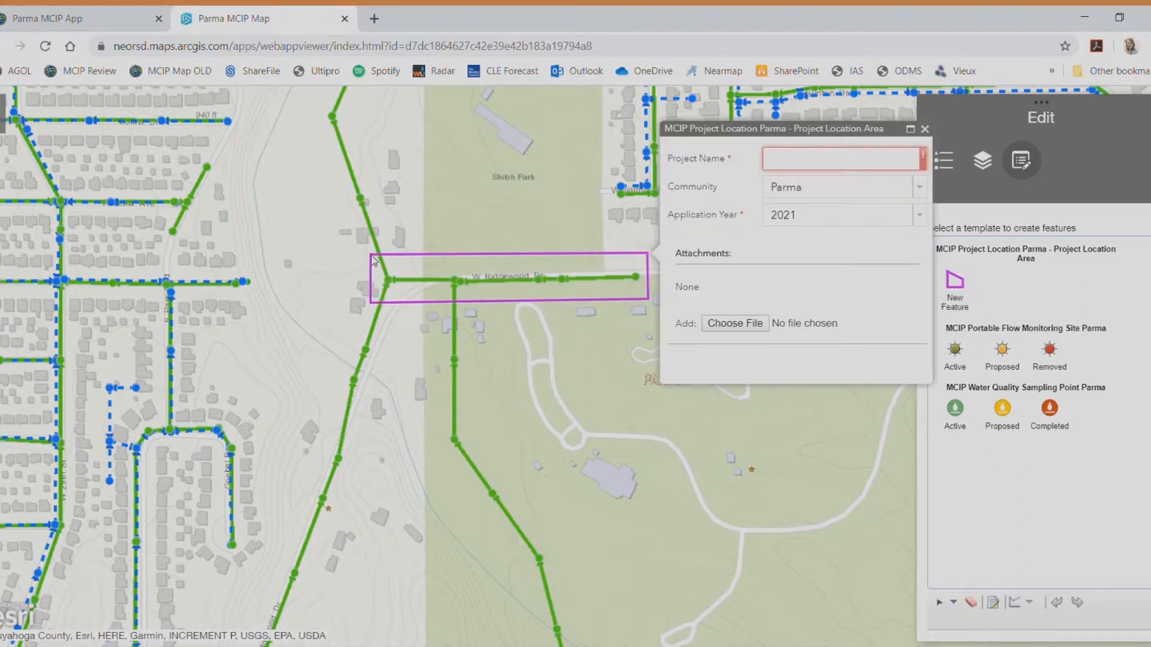
# Name the area 'West Ridgewood Drive Lining Project' and close its attribute form
pyautogui.click(820, 165)
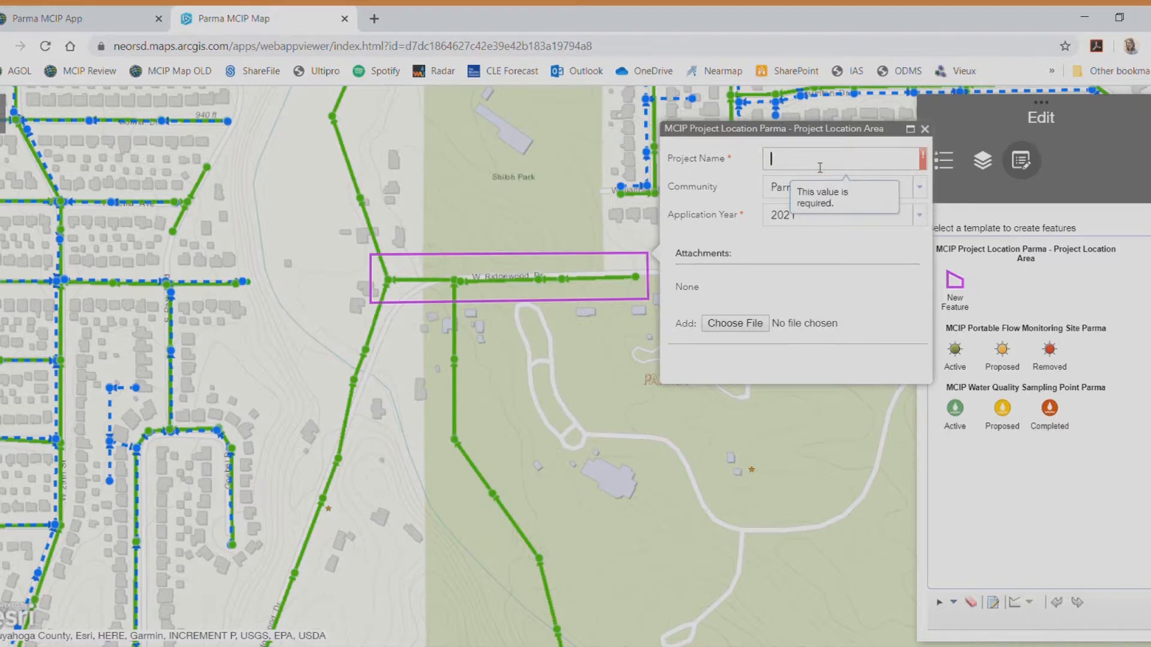
pyautogui.write('West Ridgewood Dr')
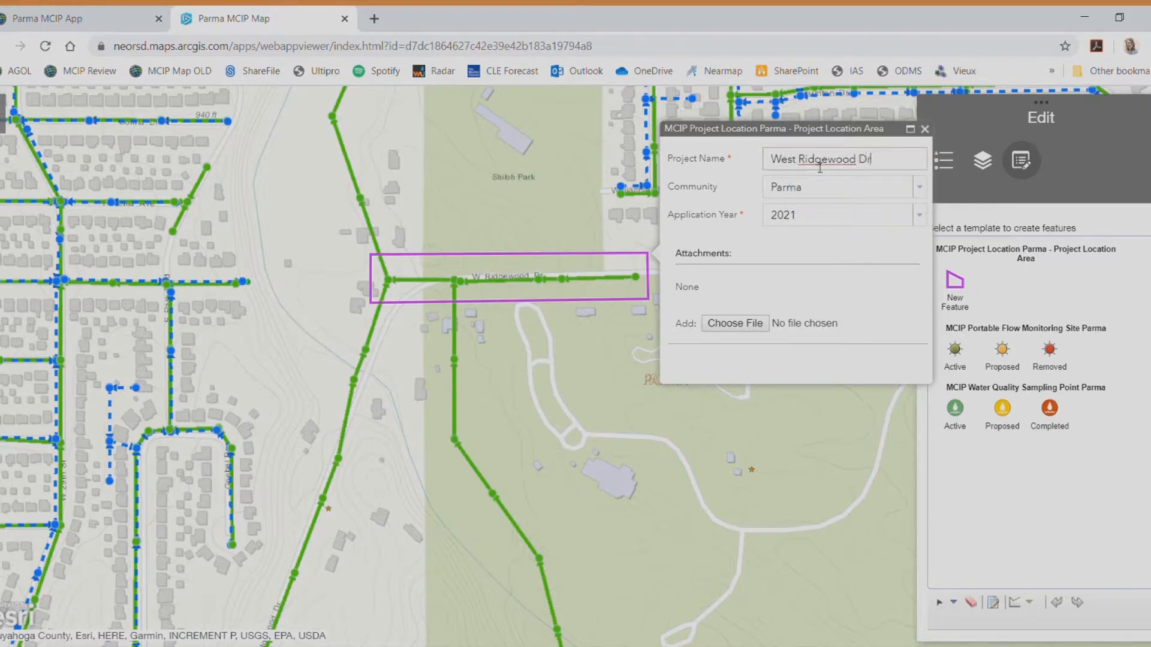
pyautogui.write('ive Lining Project')
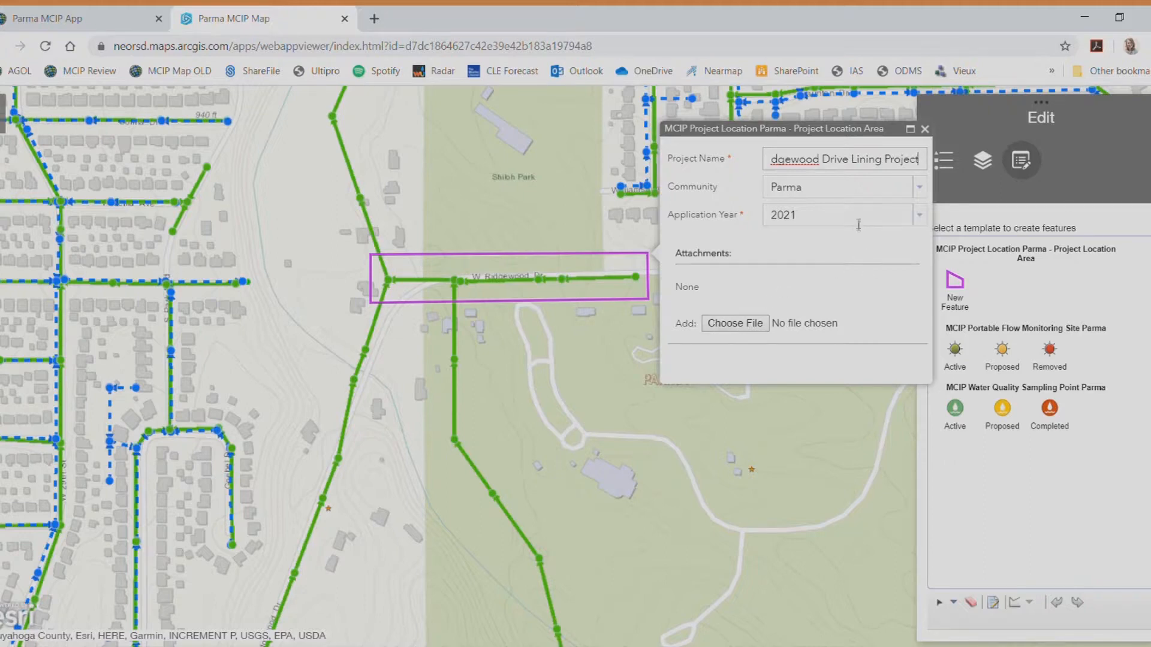
pyautogui.click(925, 128)
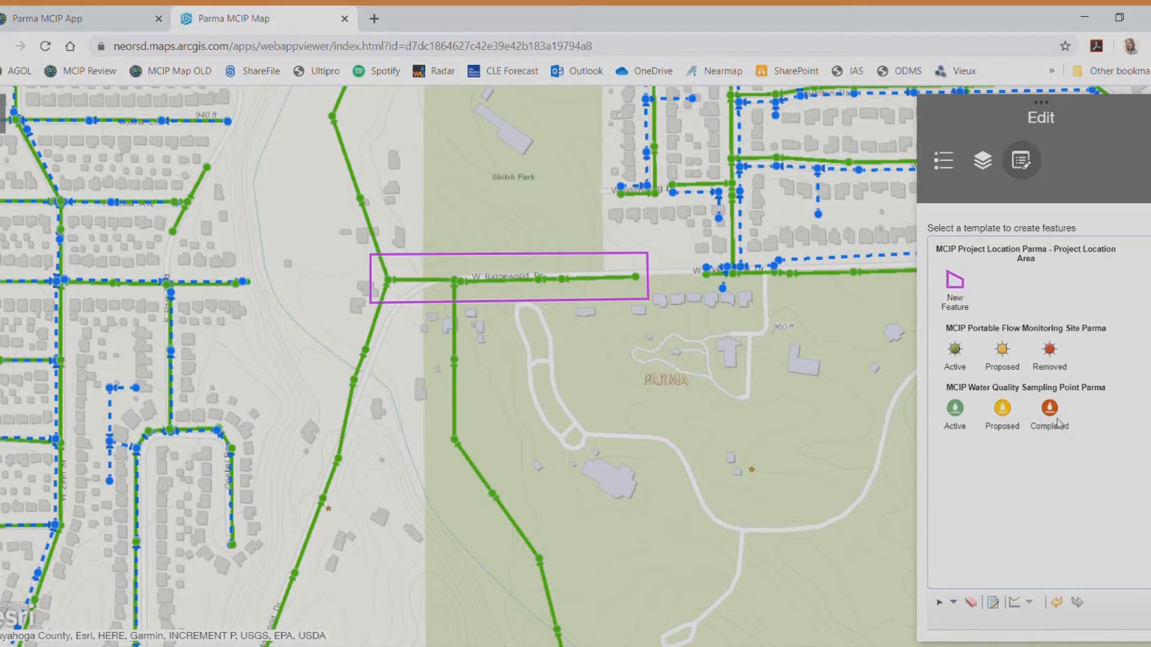
# Place a proposed flow site at W Ridgewood Dr's west end: 'West Ridgewood Lining Project', Pre-Construction
pyautogui.click(1003, 350)
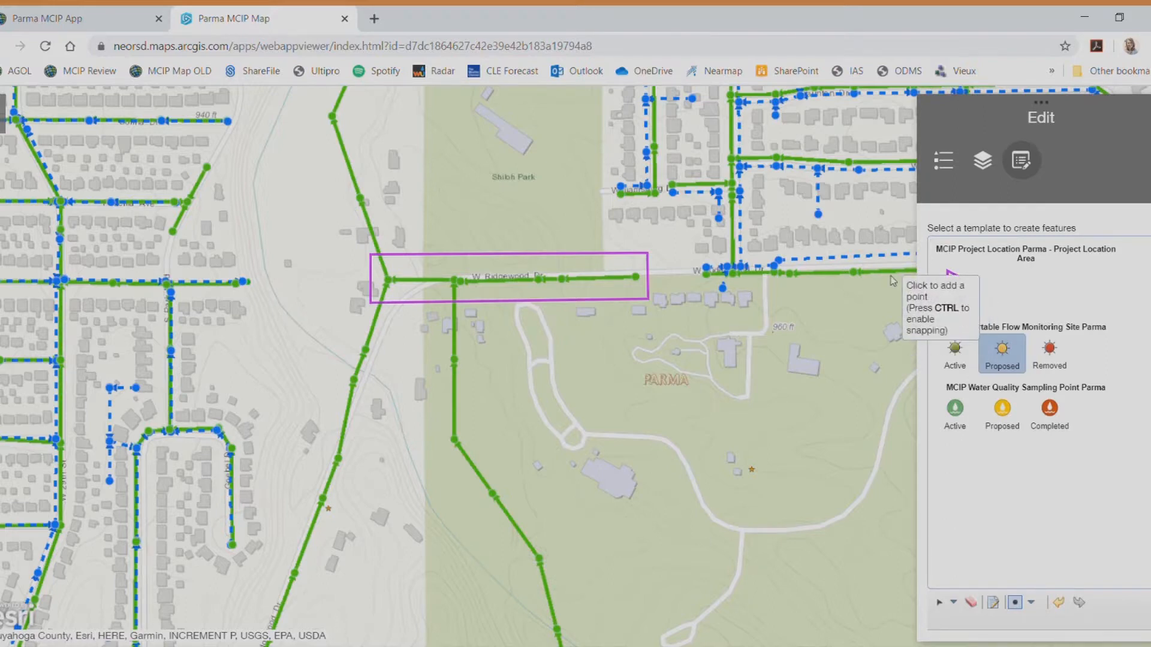
pyautogui.click(388, 280)
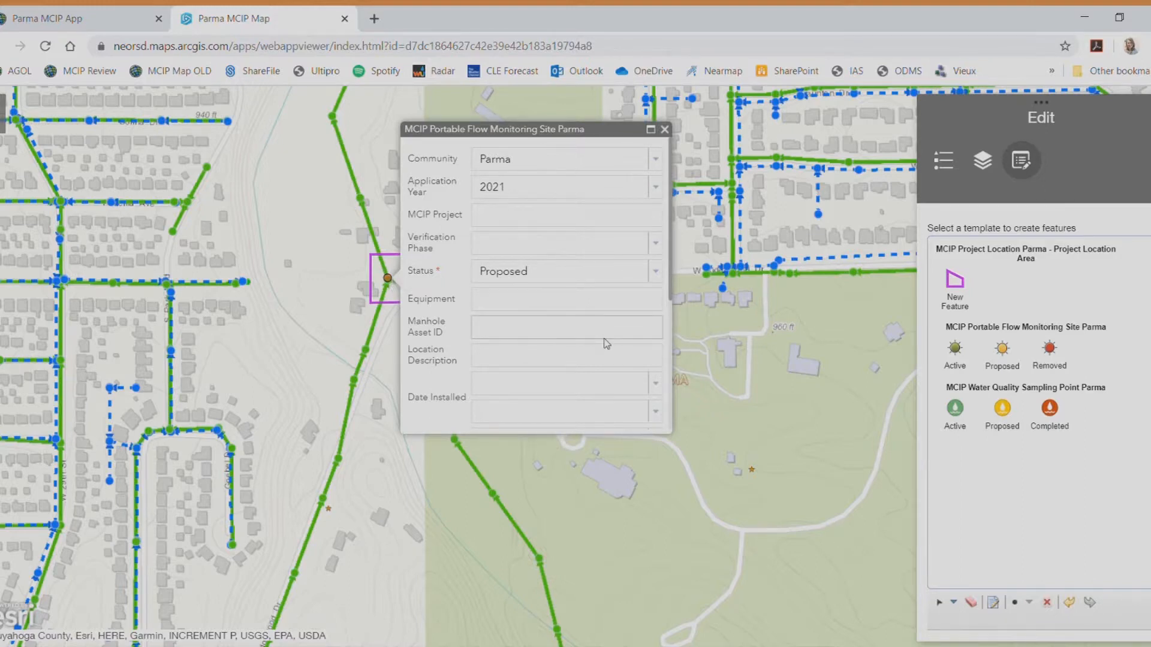
pyautogui.click(614, 226)
pyautogui.write('West Ridg')
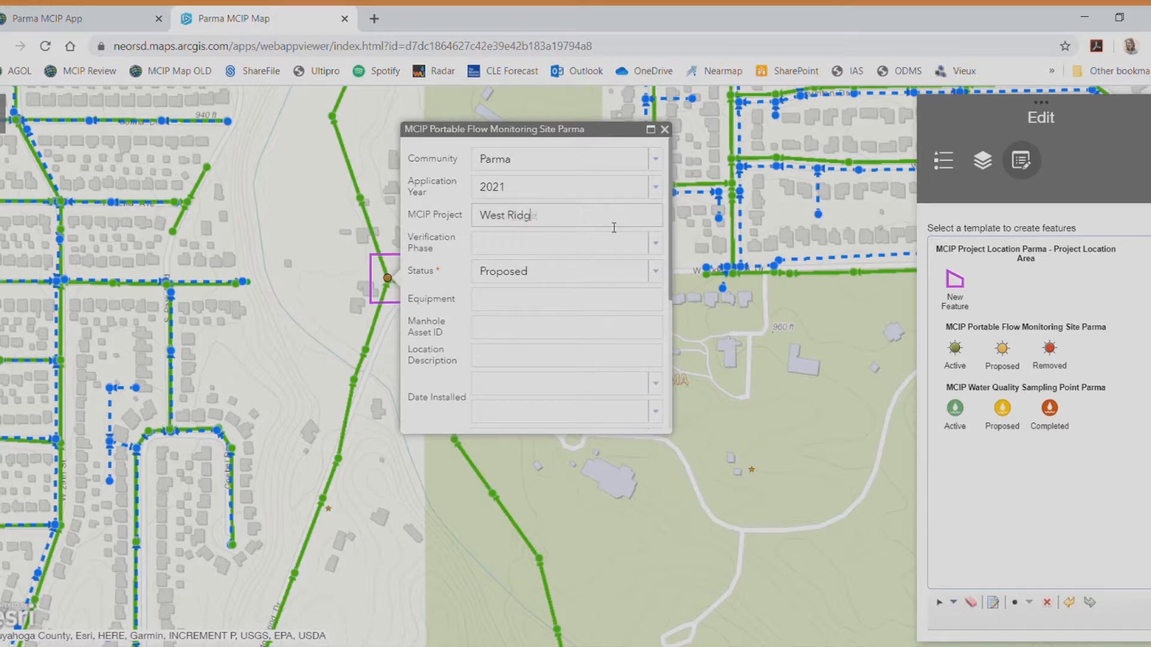
pyautogui.write('ewood Lining Project')
pyautogui.press('Tab')
pyautogui.click(656, 243)
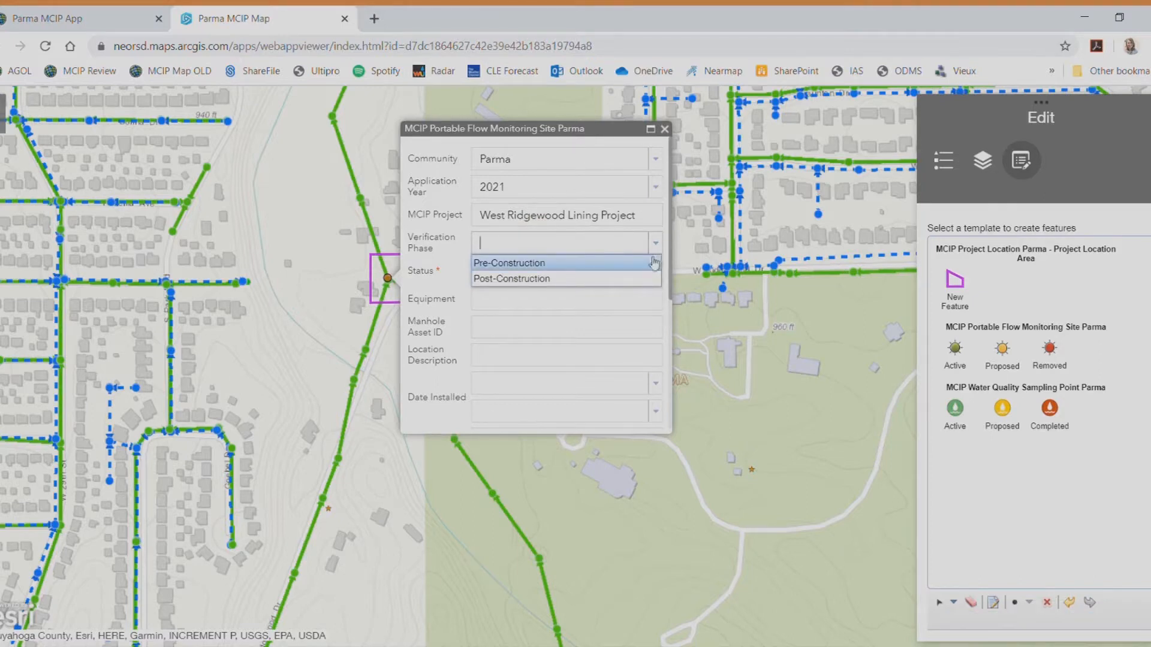
pyautogui.click(515, 264)
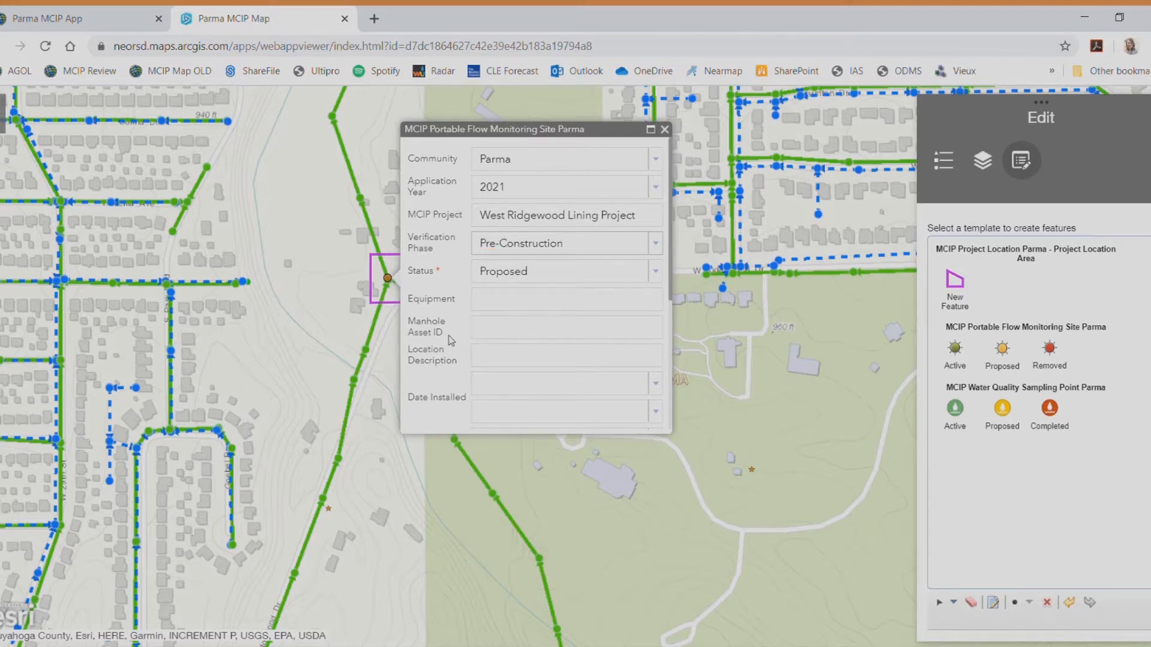
# Enter manhole ID SA43CQEN0 and location 'West Ridgewood, downstream', then close the form
pyautogui.click(478, 336)
pyautogui.write('SA43CQEN0')
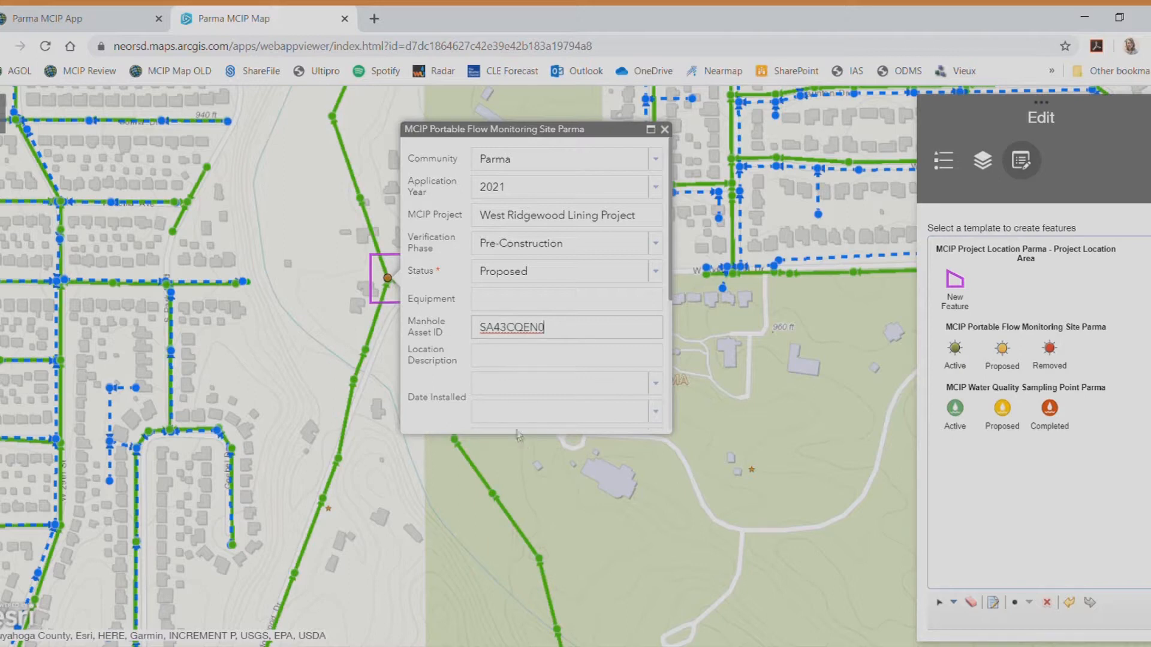
pyautogui.click(510, 366)
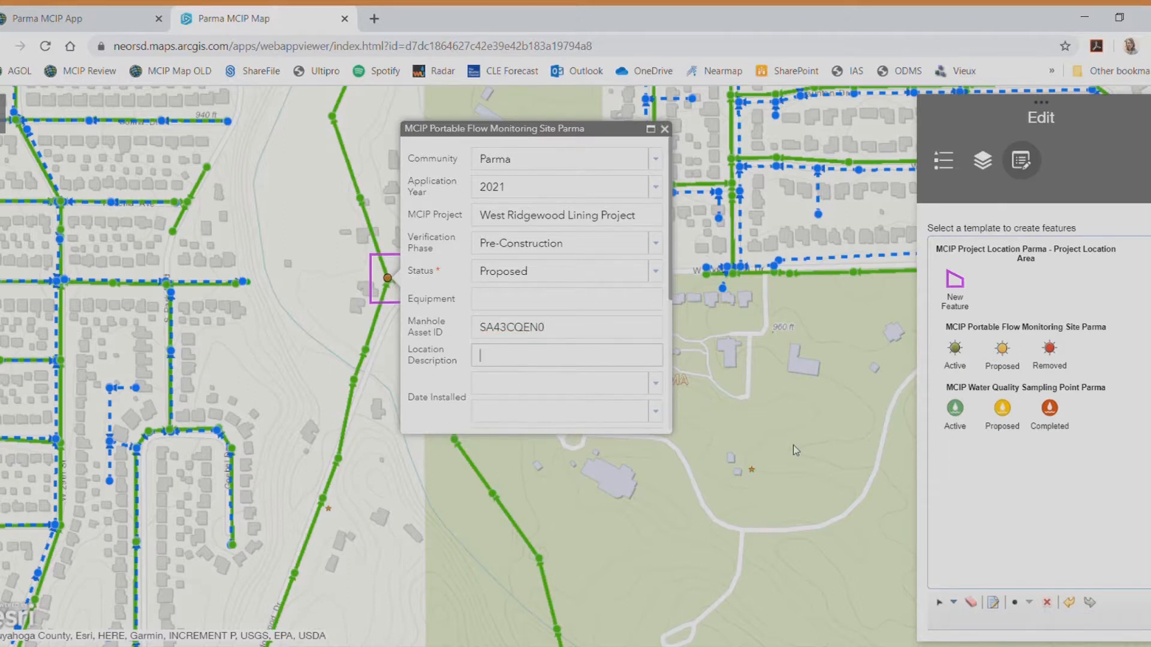
pyautogui.write('West Ridgewood, downstream')
pyautogui.scroll(-1, 503, 326)
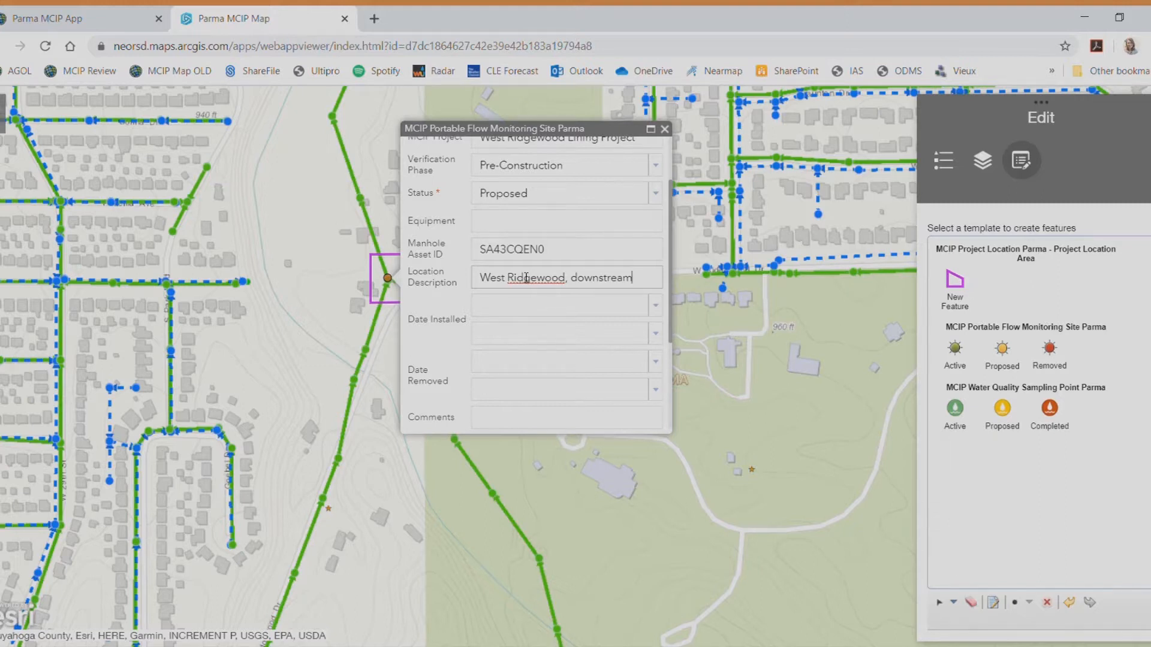
pyautogui.scroll(-3, 526, 278)
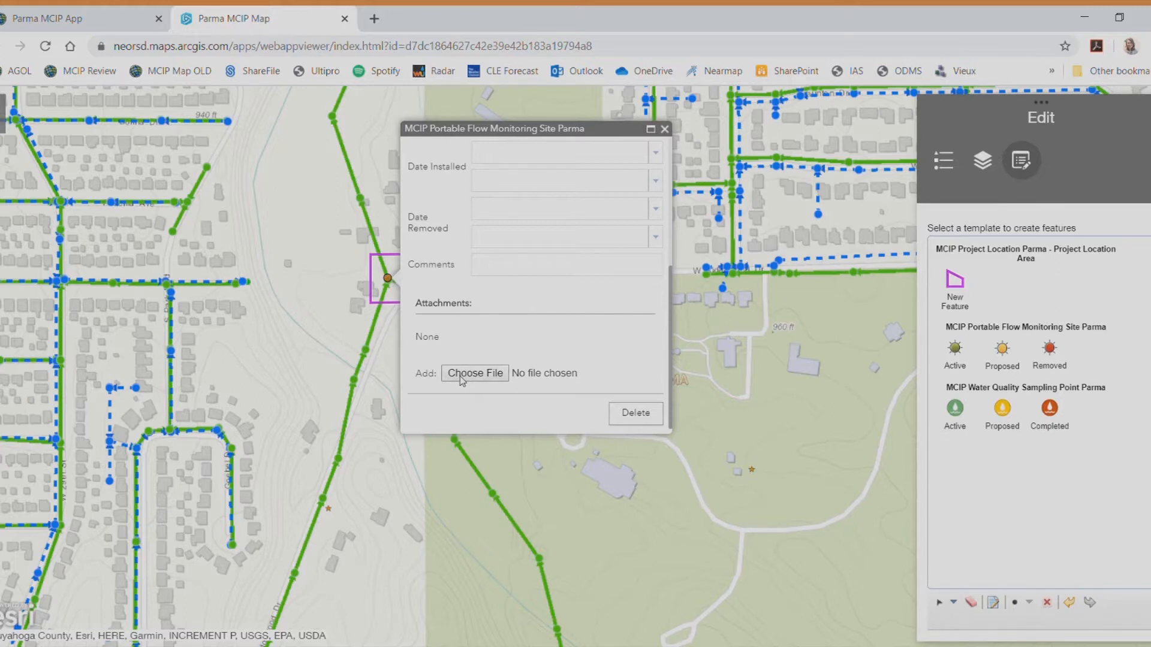
pyautogui.scroll(4, 460, 377)
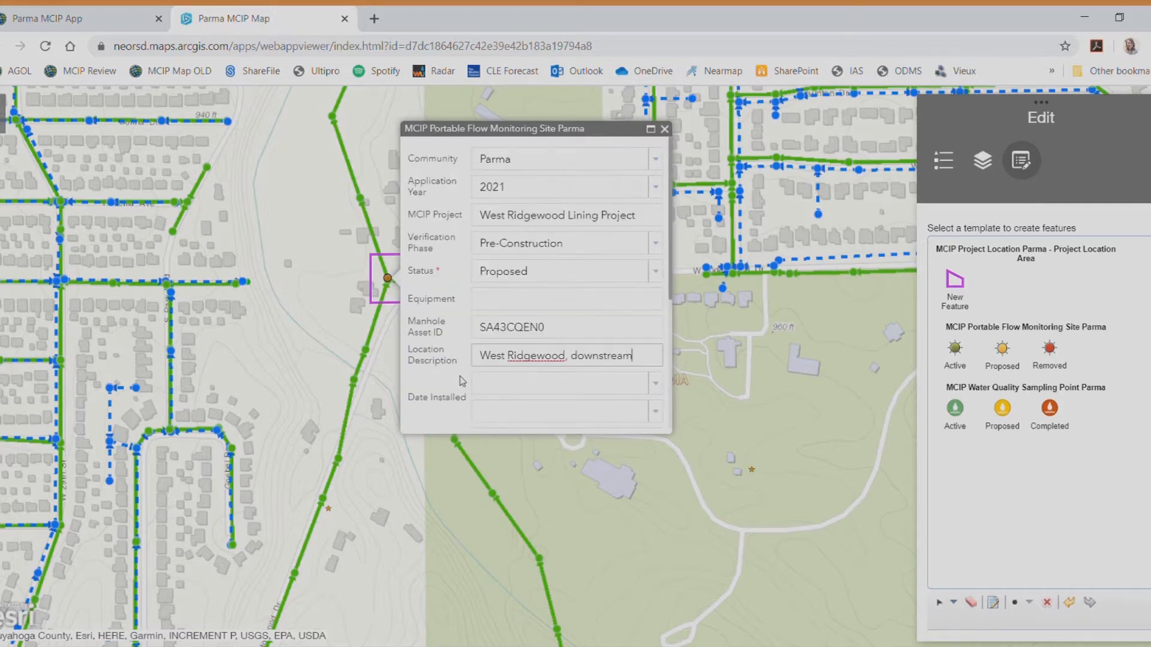
pyautogui.scroll(-3, 459, 376)
pyautogui.scroll(3, 459, 376)
pyautogui.click(664, 130)
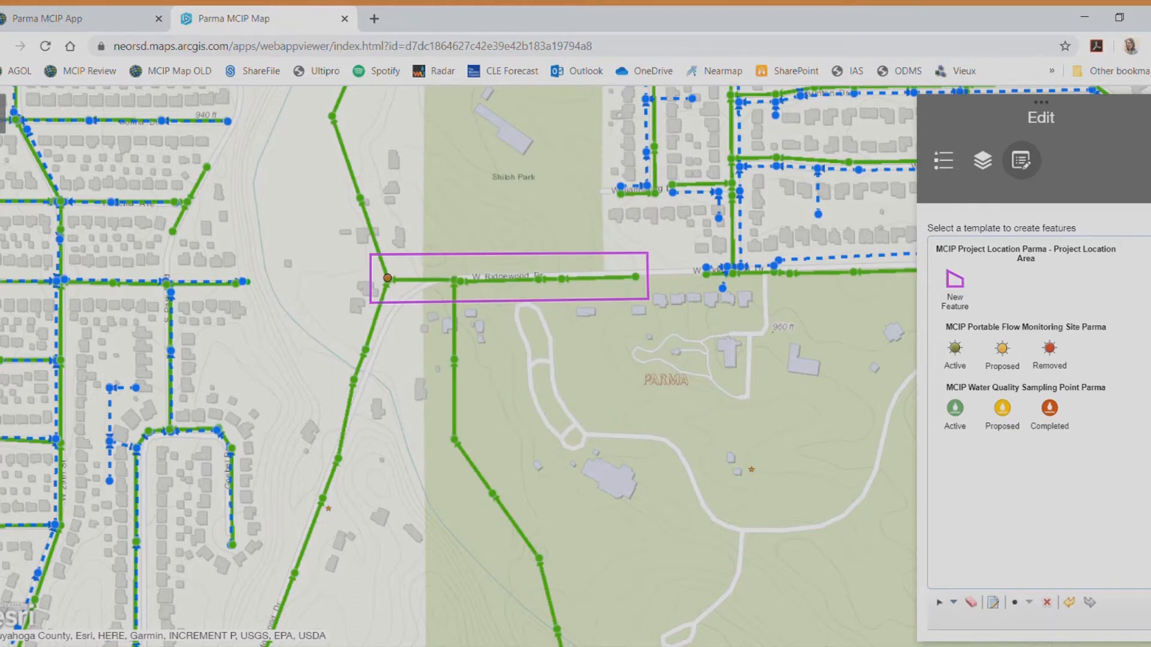
# Add a proposed water quality sampling point southwest of the flow site and close its form
pyautogui.click(1001, 409)
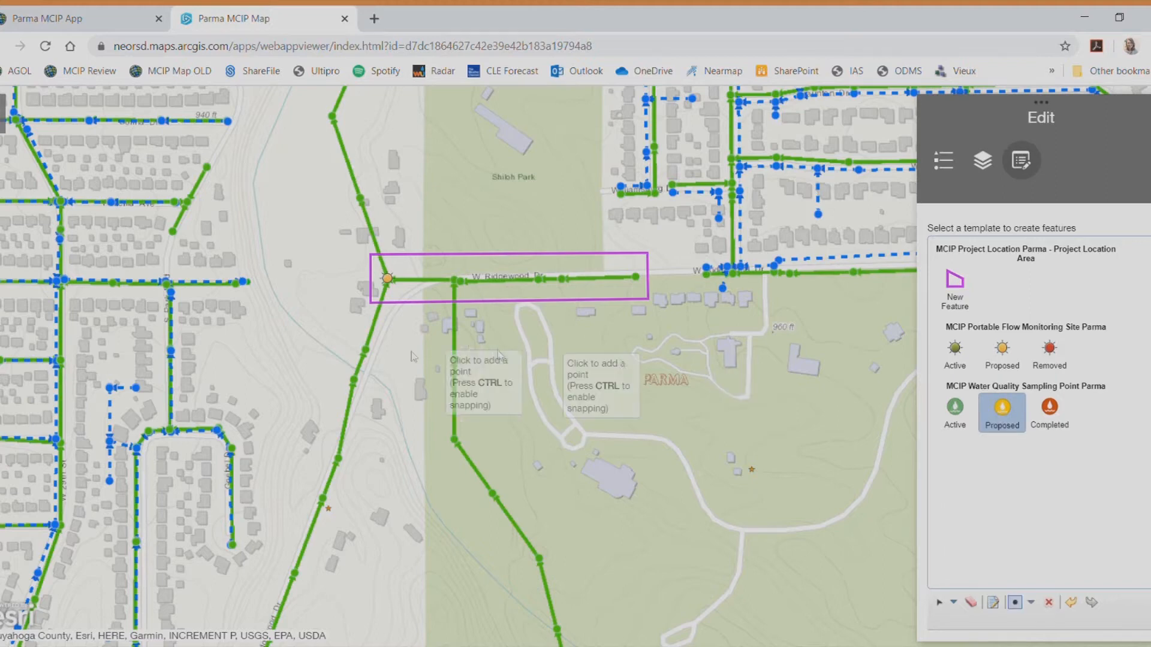
pyautogui.click(370, 379)
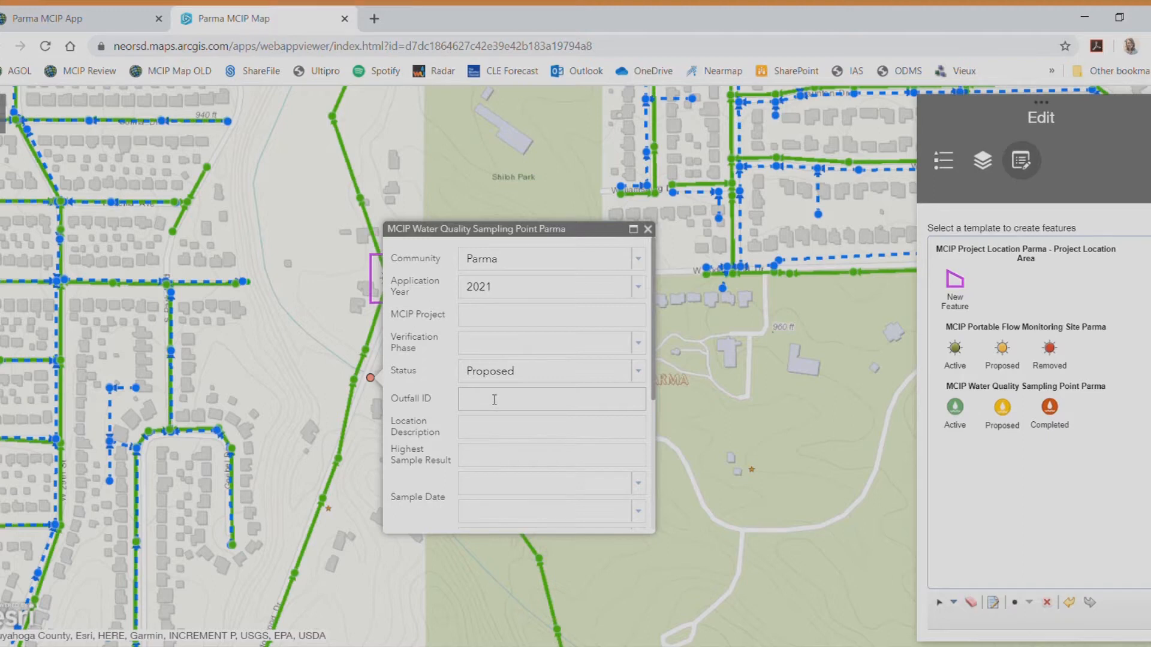
pyautogui.scroll(-1, 492, 397)
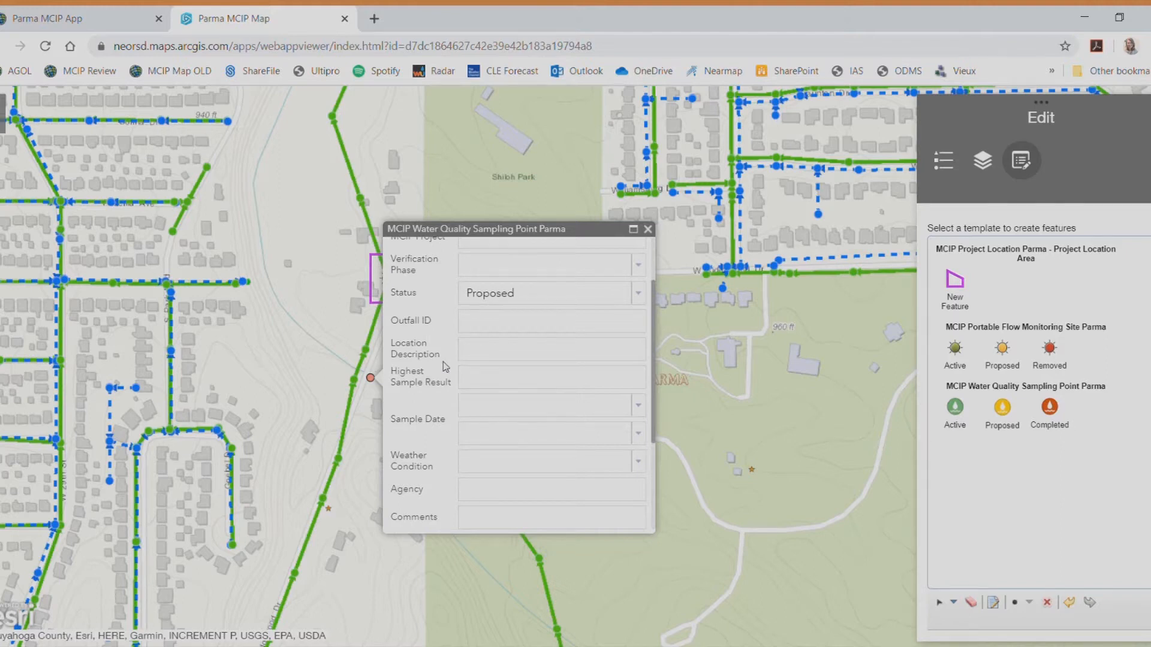
pyautogui.scroll(-1, 443, 362)
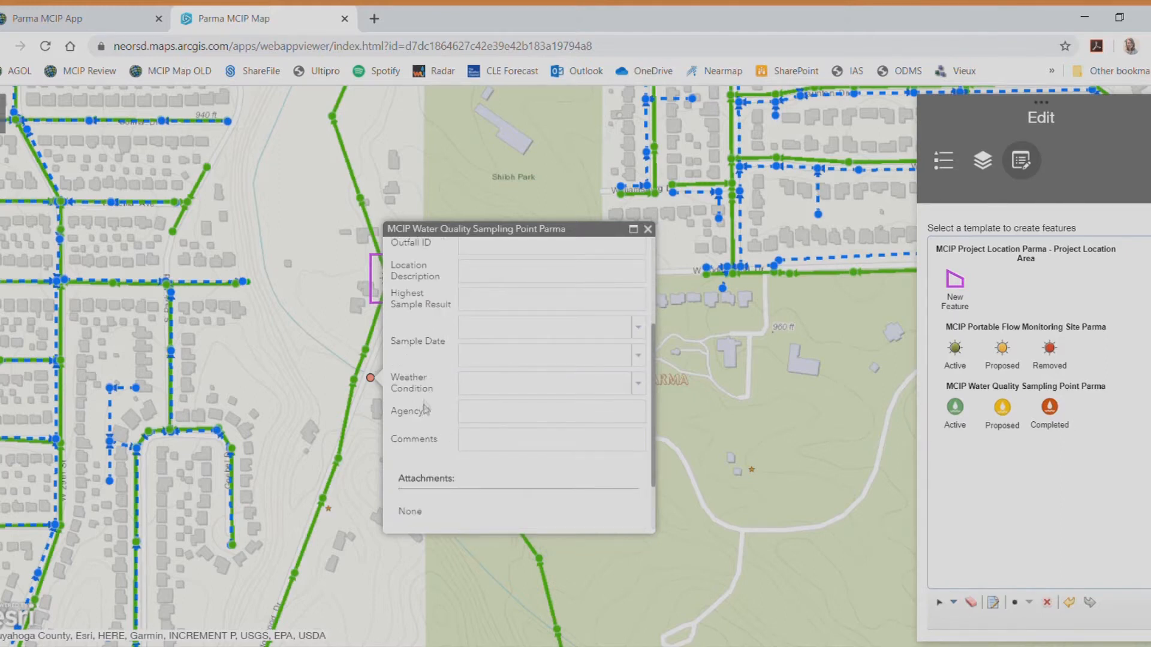
pyautogui.scroll(-1, 437, 408)
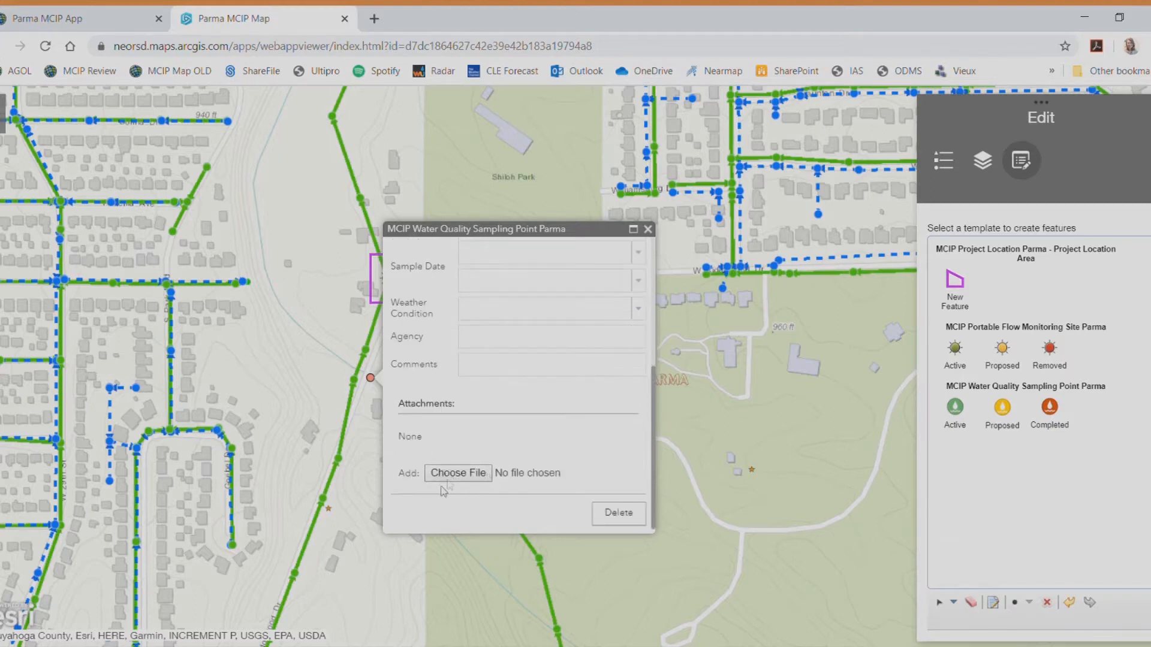
pyautogui.scroll(3, 478, 488)
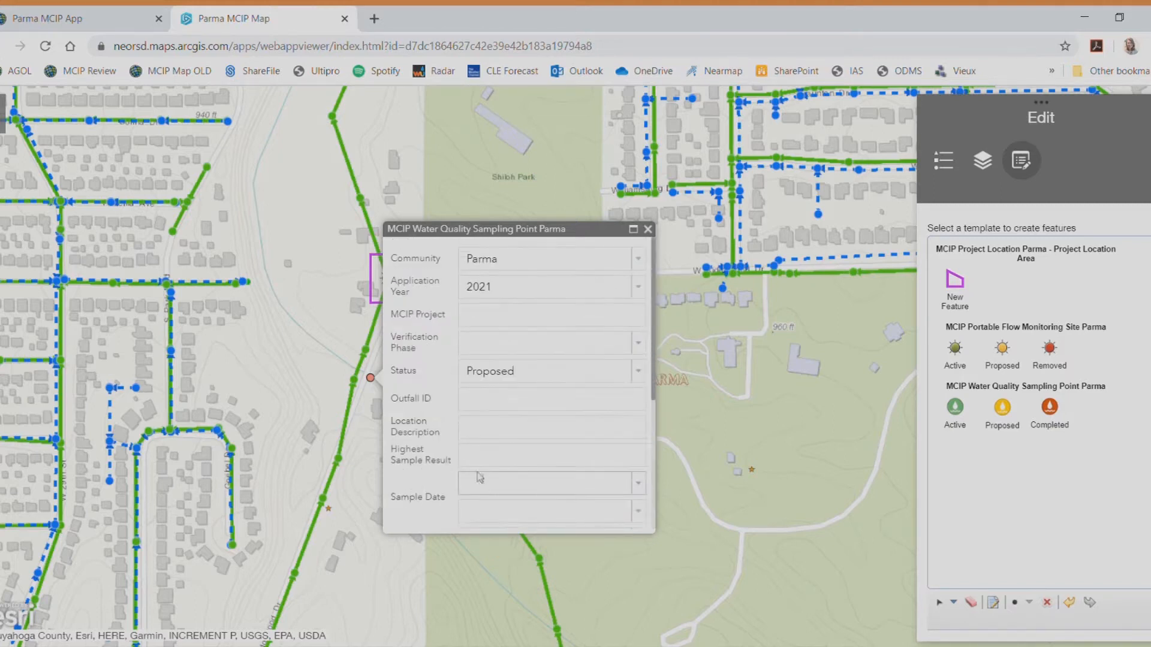
pyautogui.click(648, 230)
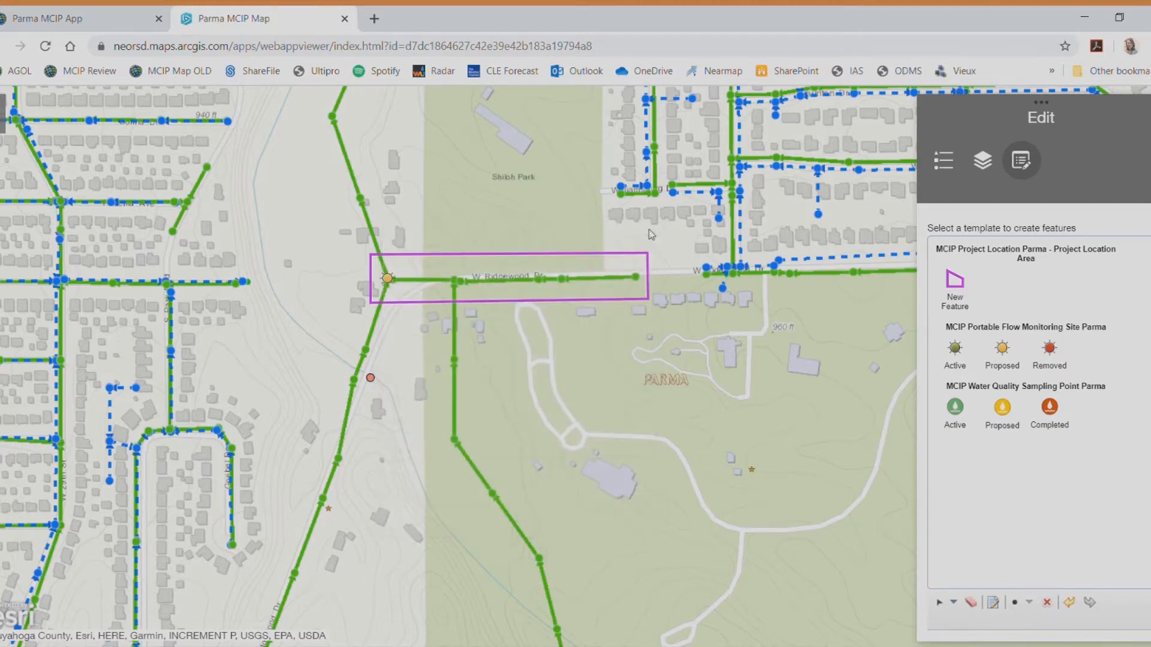
# Delete the new sampling point and collapse the editing tools
pyautogui.click(372, 379)
pyautogui.scroll(-3, 447, 411)
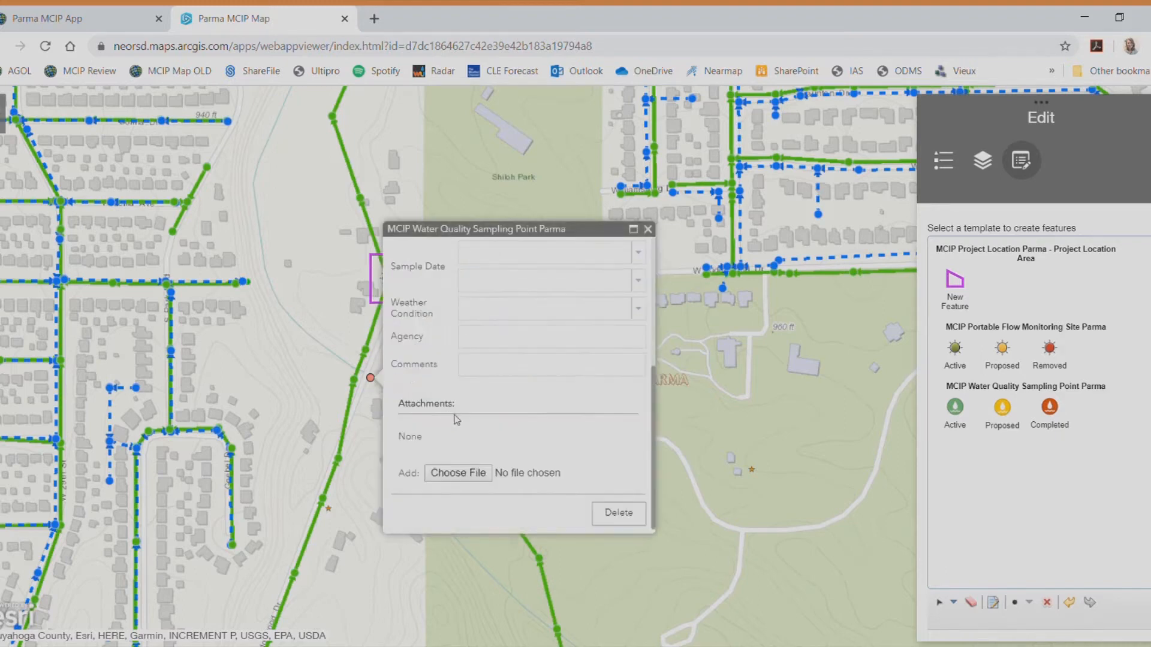
pyautogui.click(612, 517)
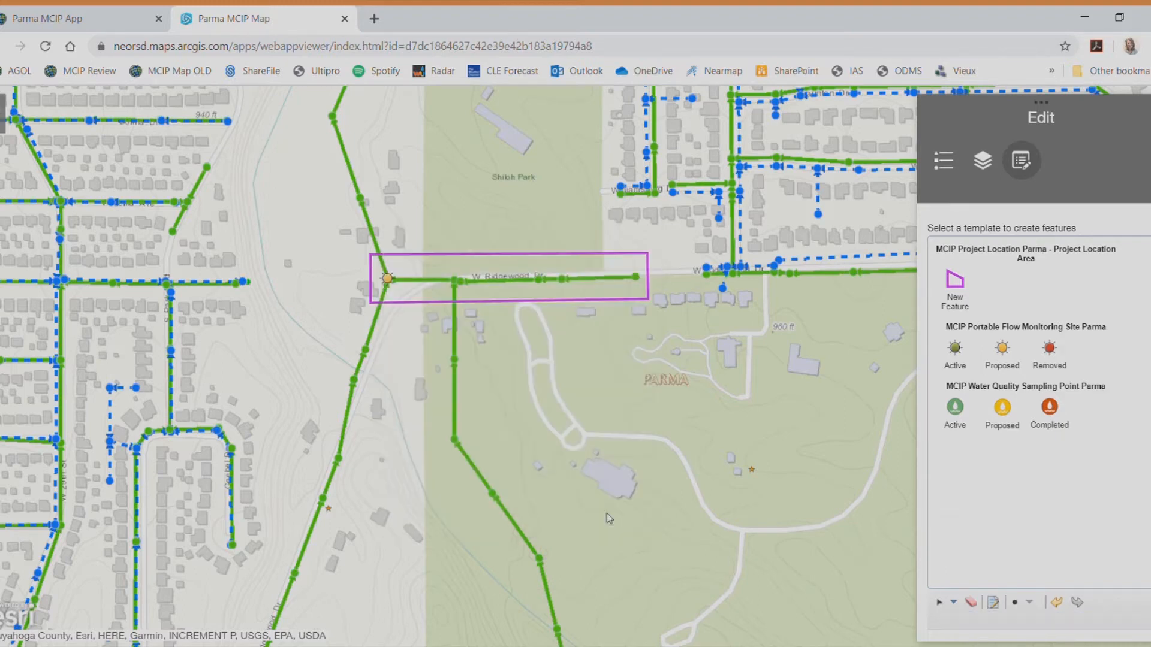
pyautogui.click(1022, 171)
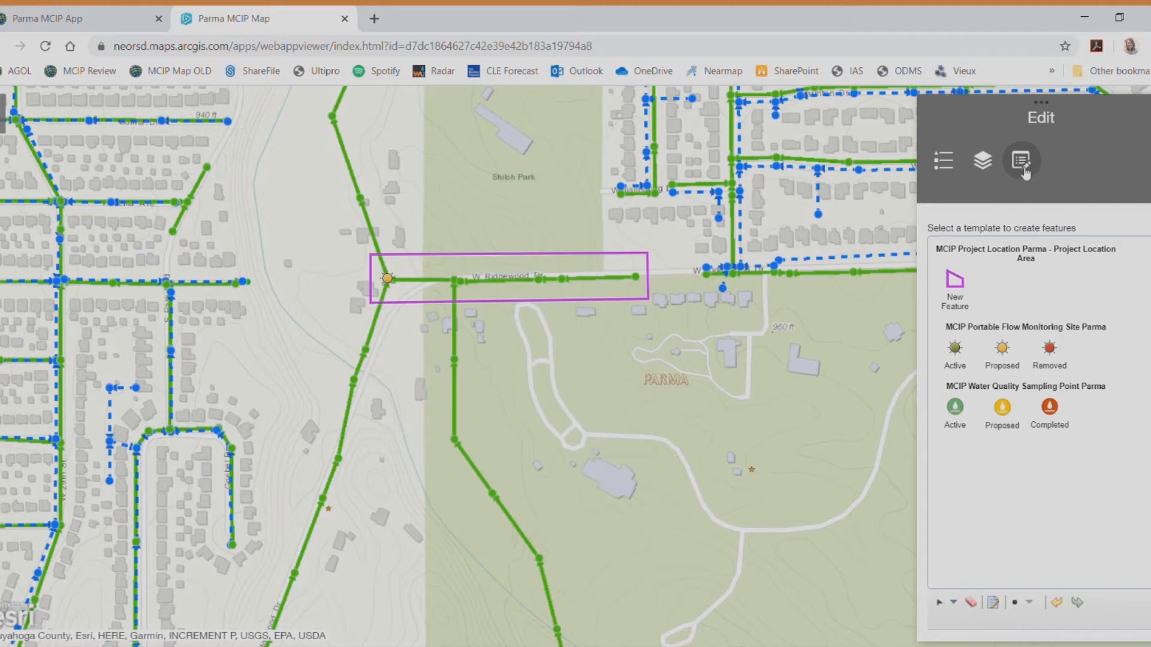